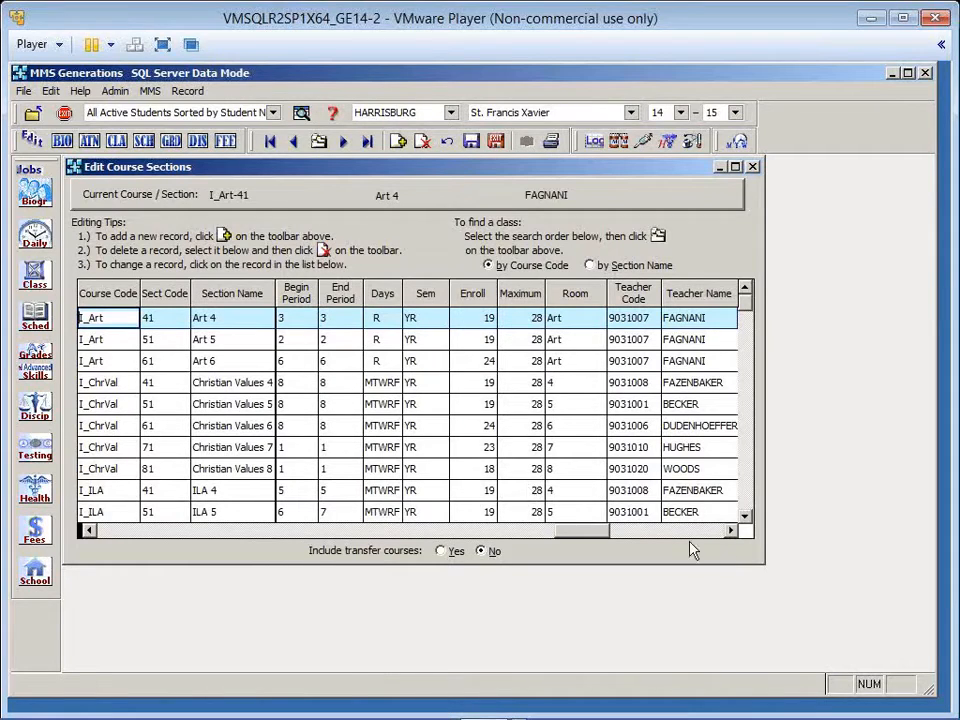
Enlarge the course sections list and view the available grade plans for section Art 4.
click(731, 531)
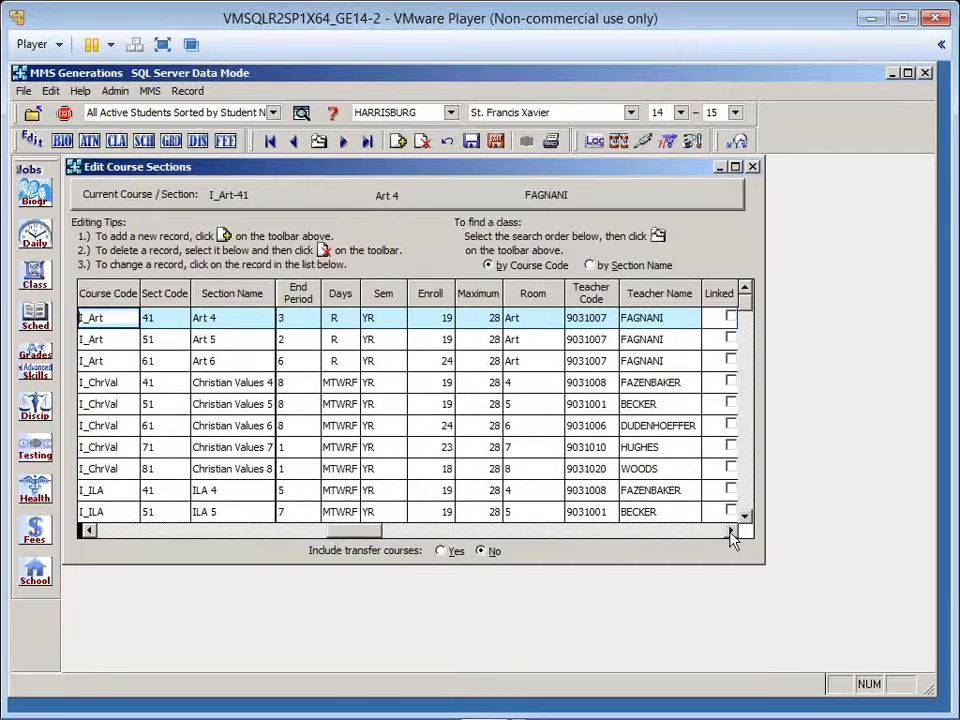
click(731, 531)
click(731, 531)
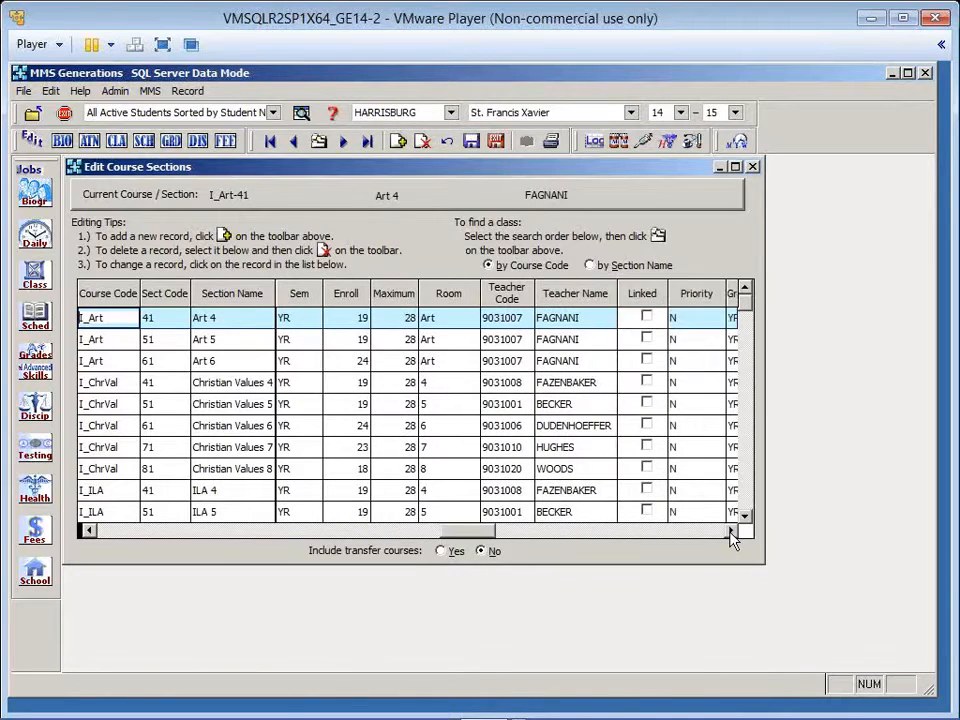
click(735, 166)
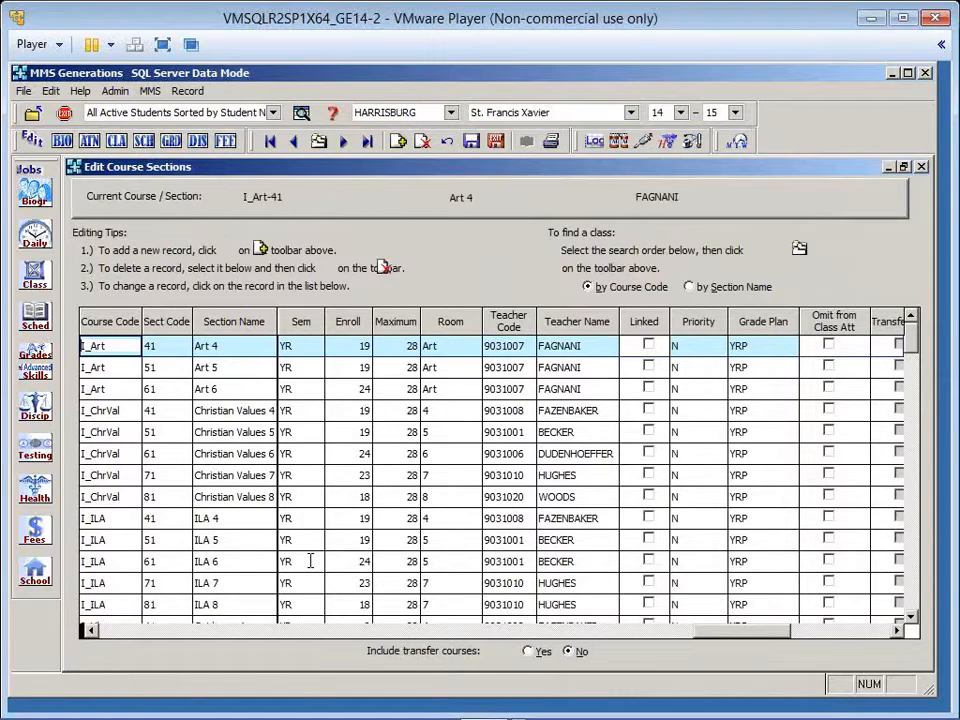
click(790, 346)
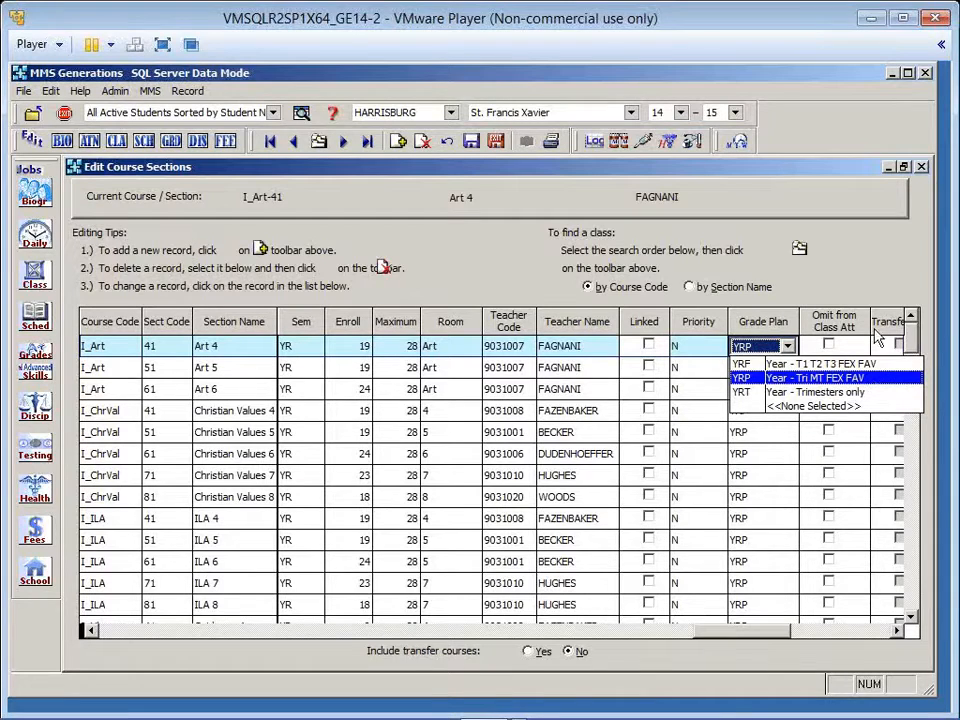
click(876, 294)
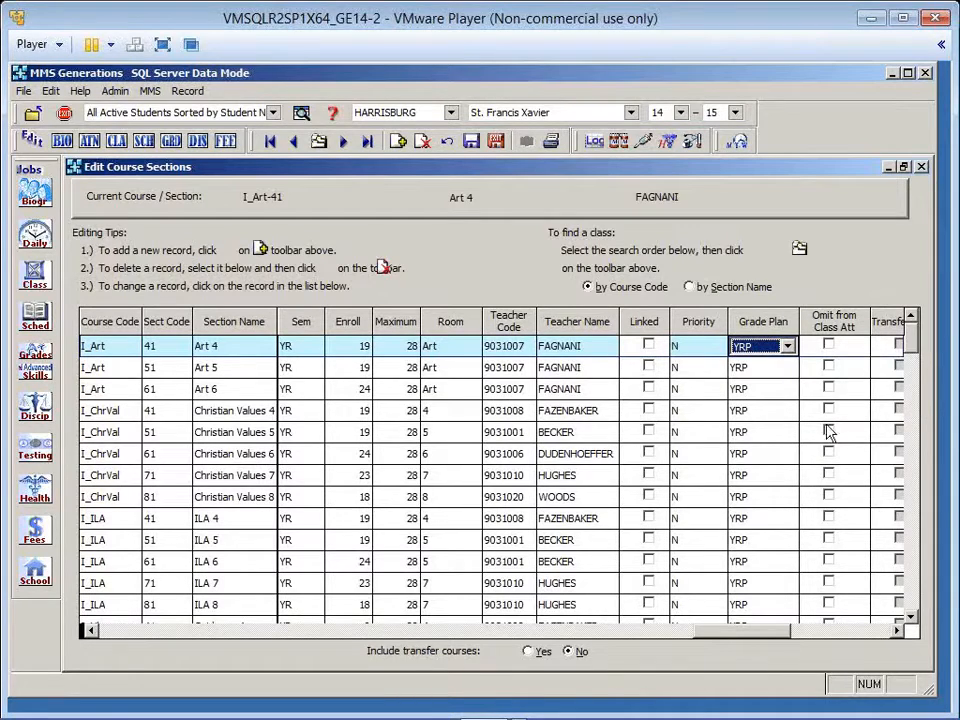
Select the YRT (Year - Trimesters only) grade plan for the kindergarten section ILA K, and save and exit the course sections.
click(915, 520)
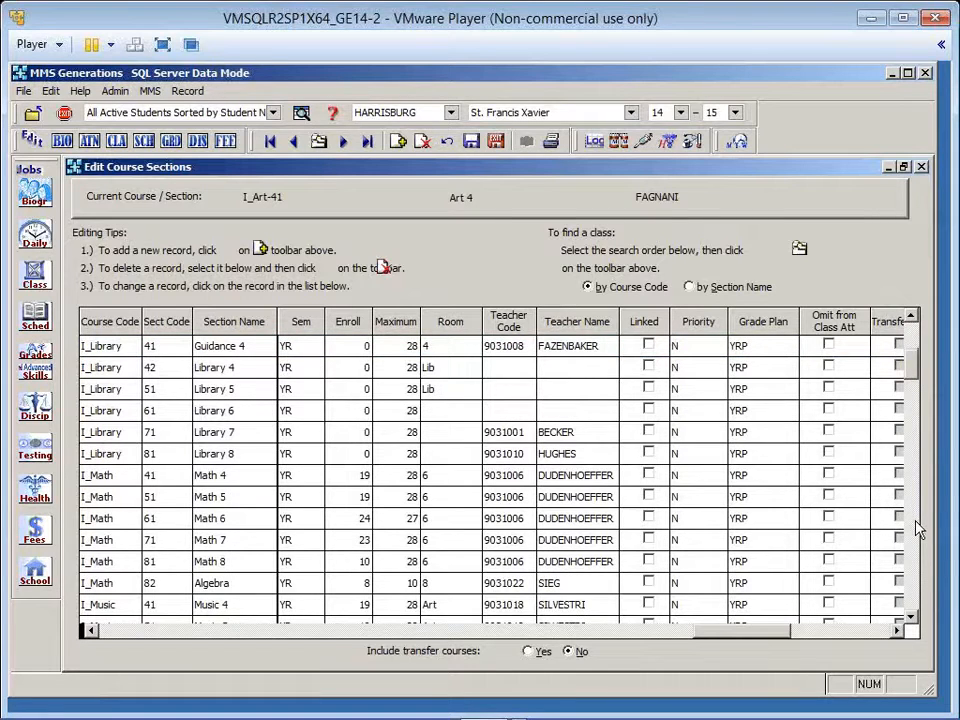
click(916, 525)
click(916, 530)
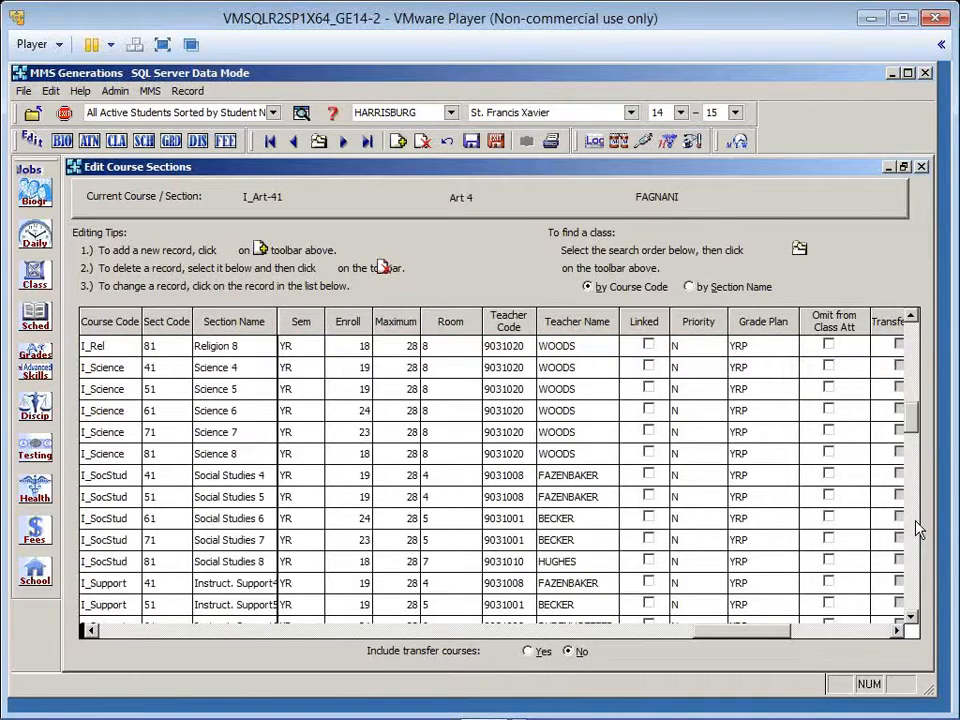
click(916, 530)
click(916, 530)
click(916, 530)
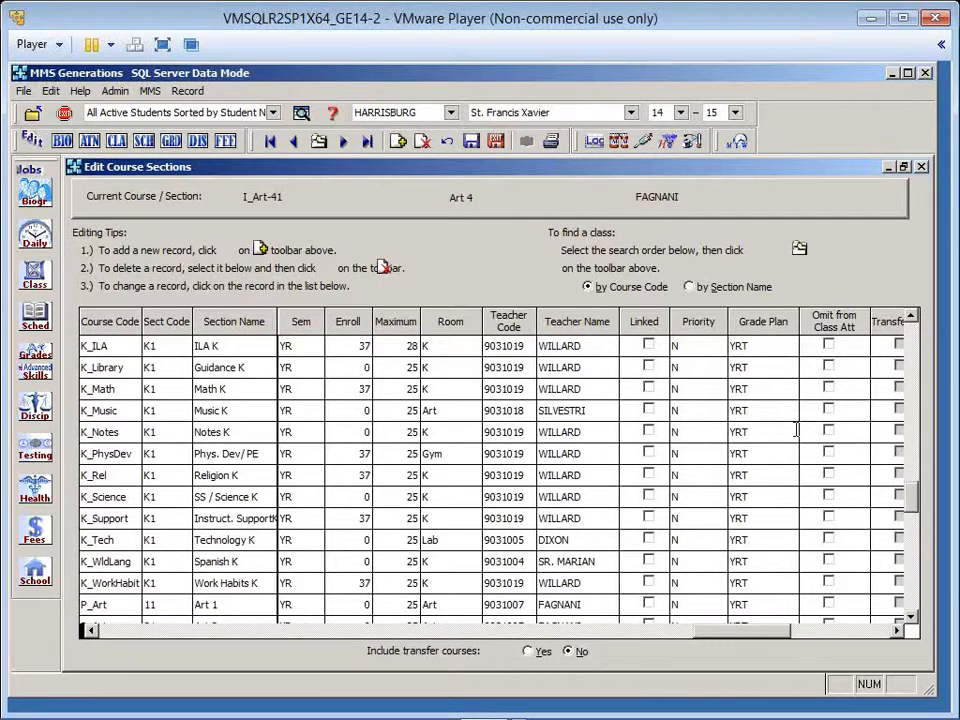
click(769, 345)
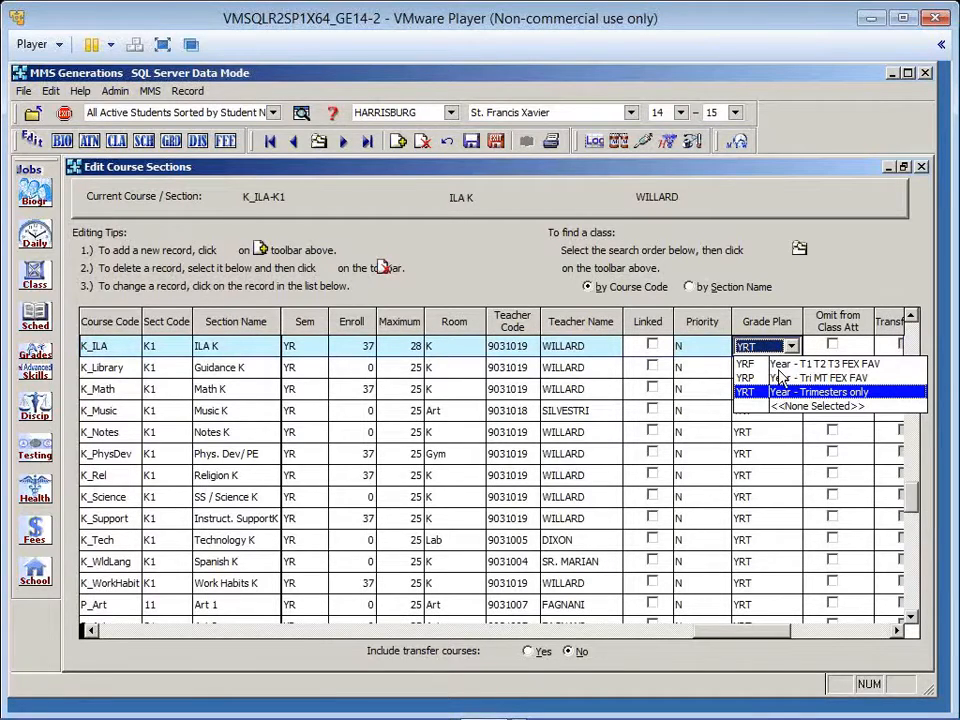
click(843, 394)
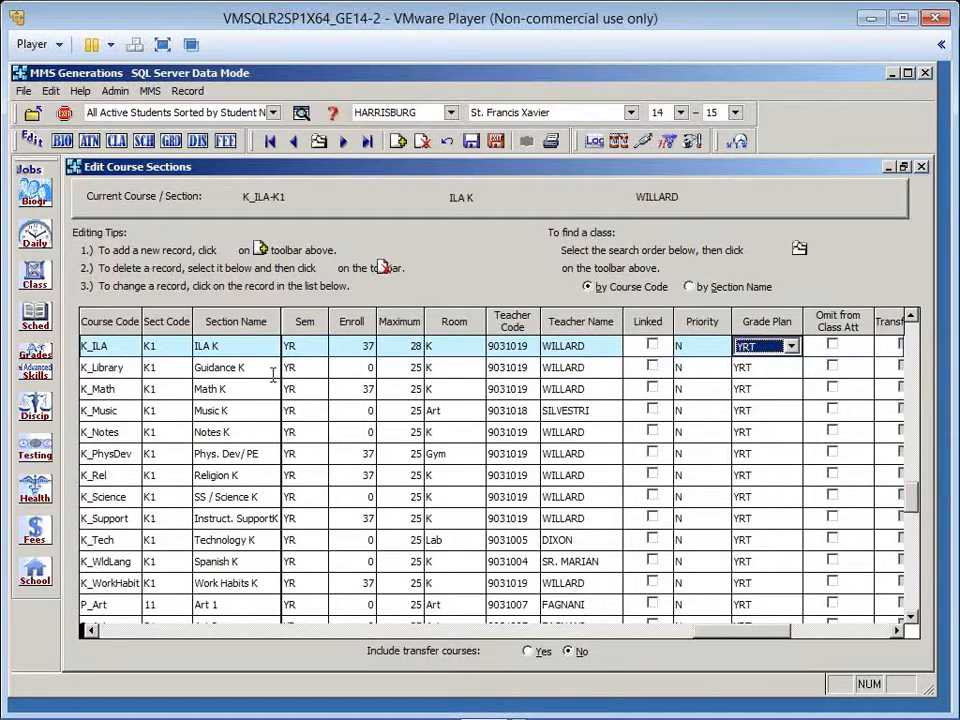
click(496, 147)
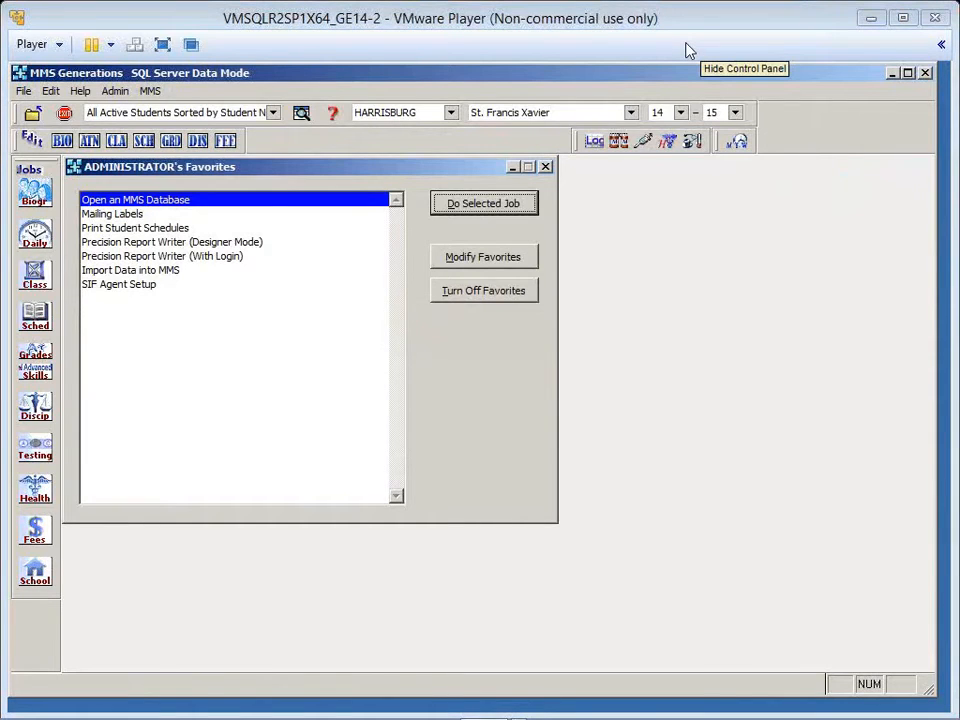
In the grade schemes, enable Cmnt 1 for the Final Average storage bin and save it while switching to the weighting plans.
click(36, 360)
mouse_move(185, 466)
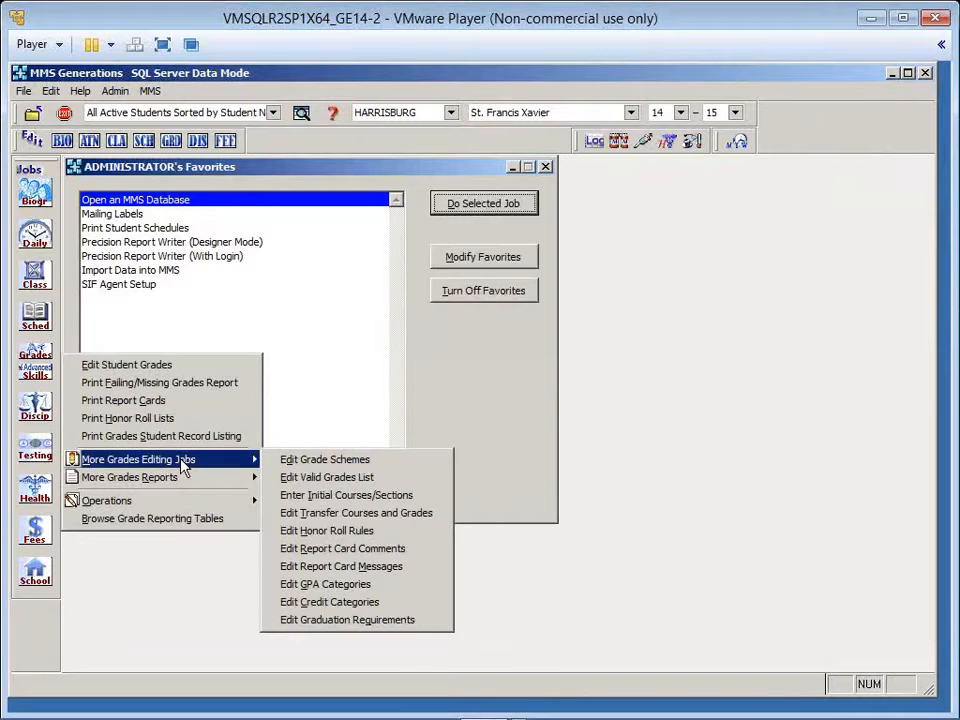
click(287, 466)
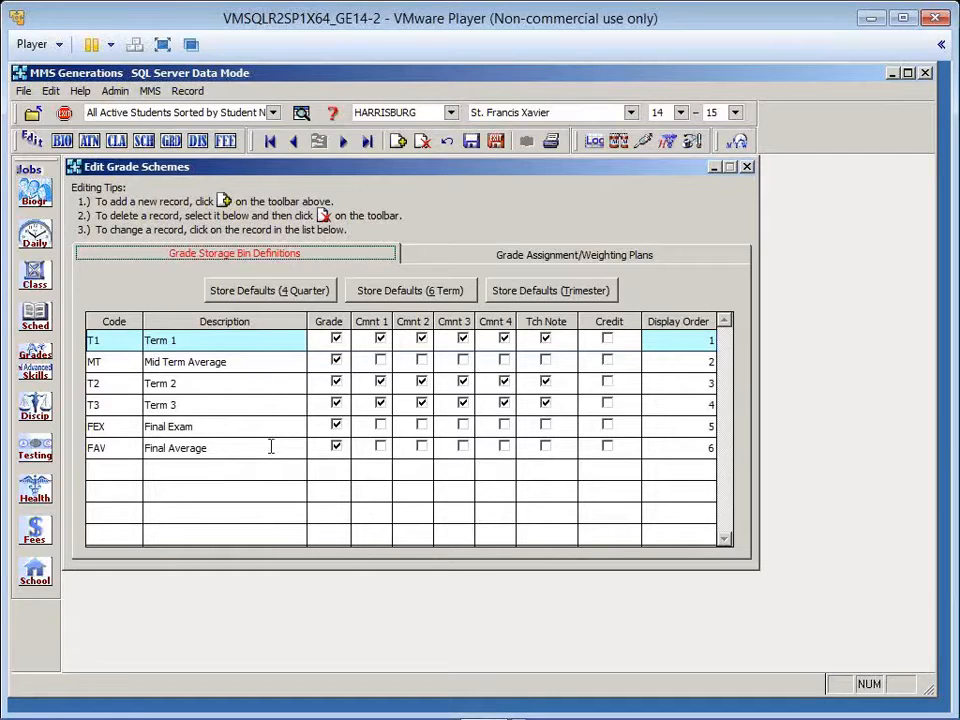
click(383, 451)
click(384, 452)
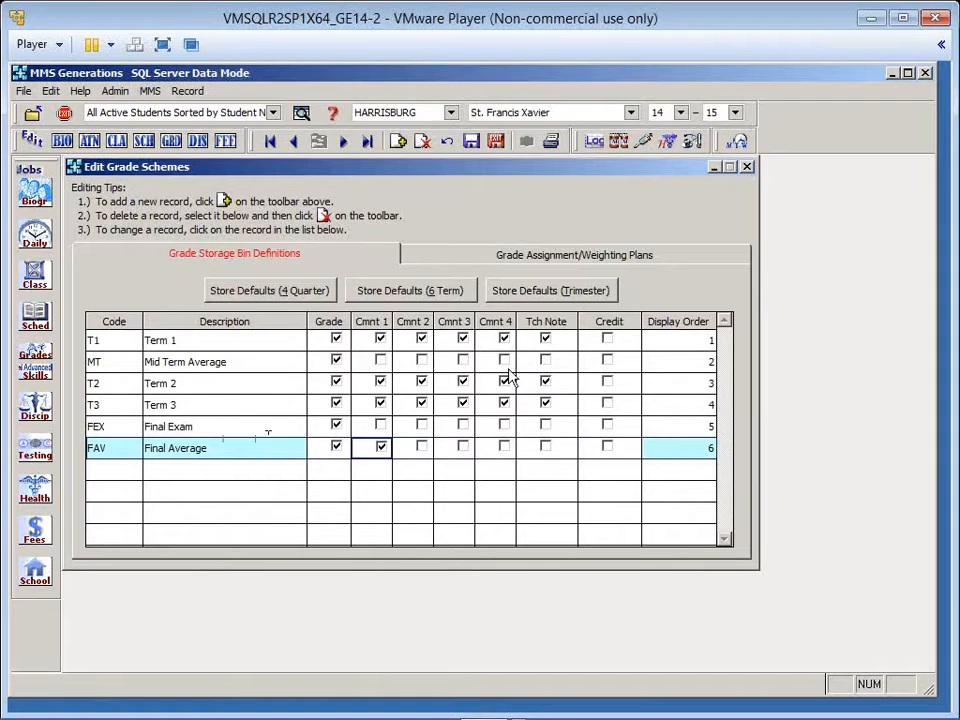
click(568, 258)
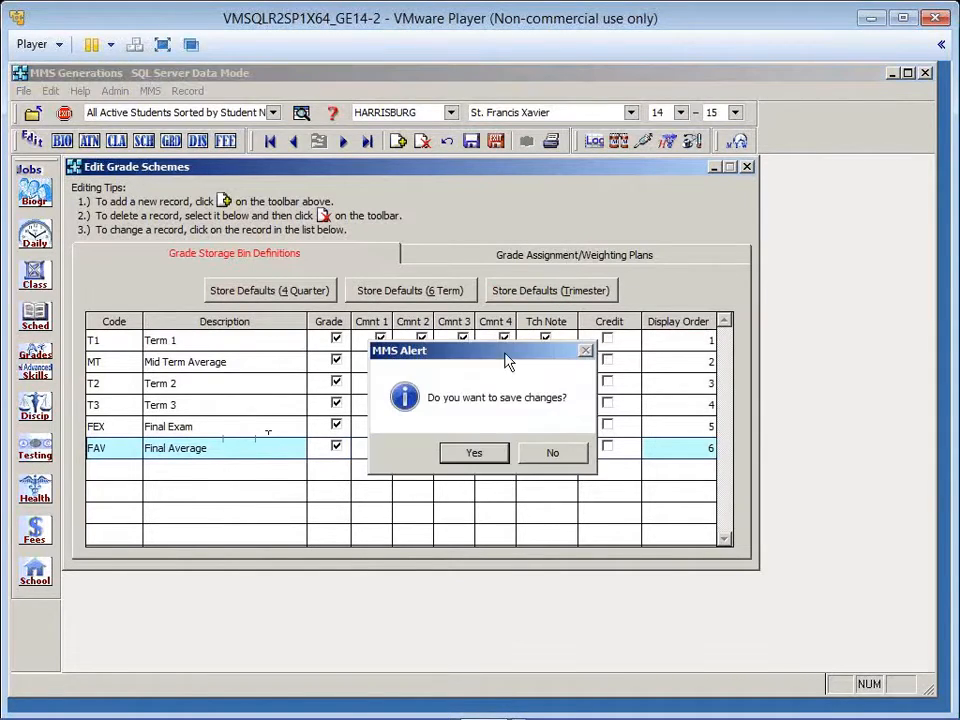
click(474, 455)
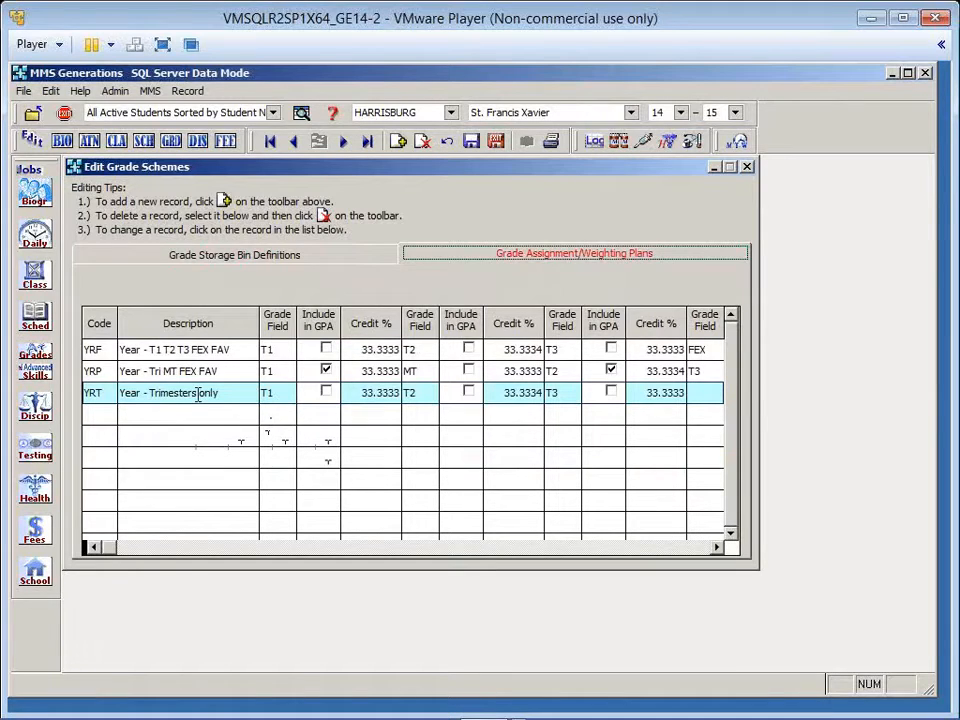
Preview the grade schemes listing with only Grade Plans included, and exit the grade schemes editor.
click(555, 143)
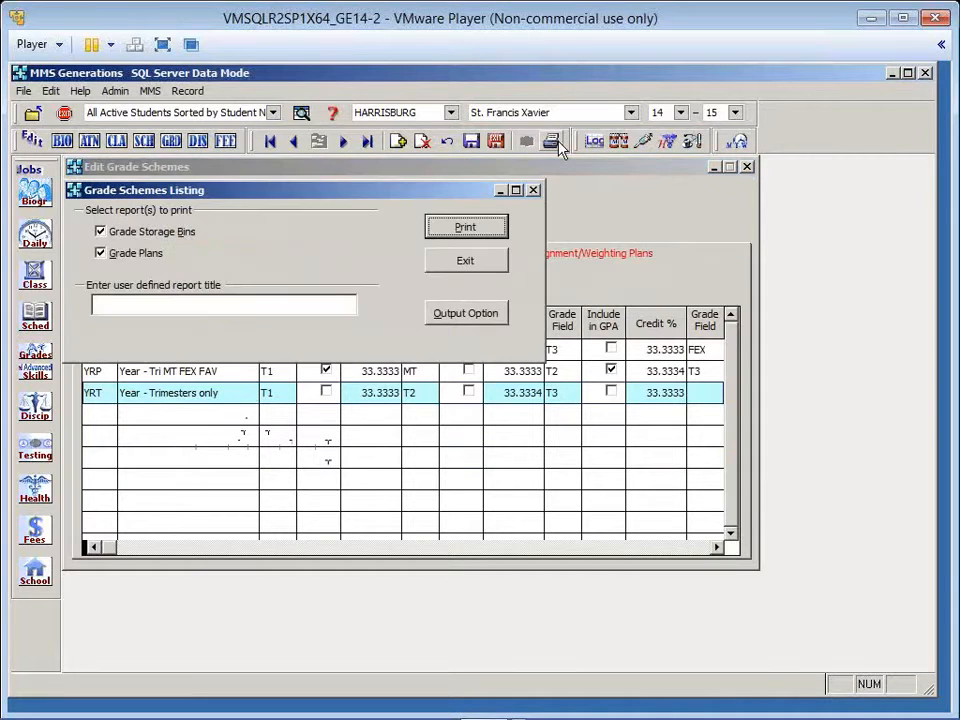
click(175, 240)
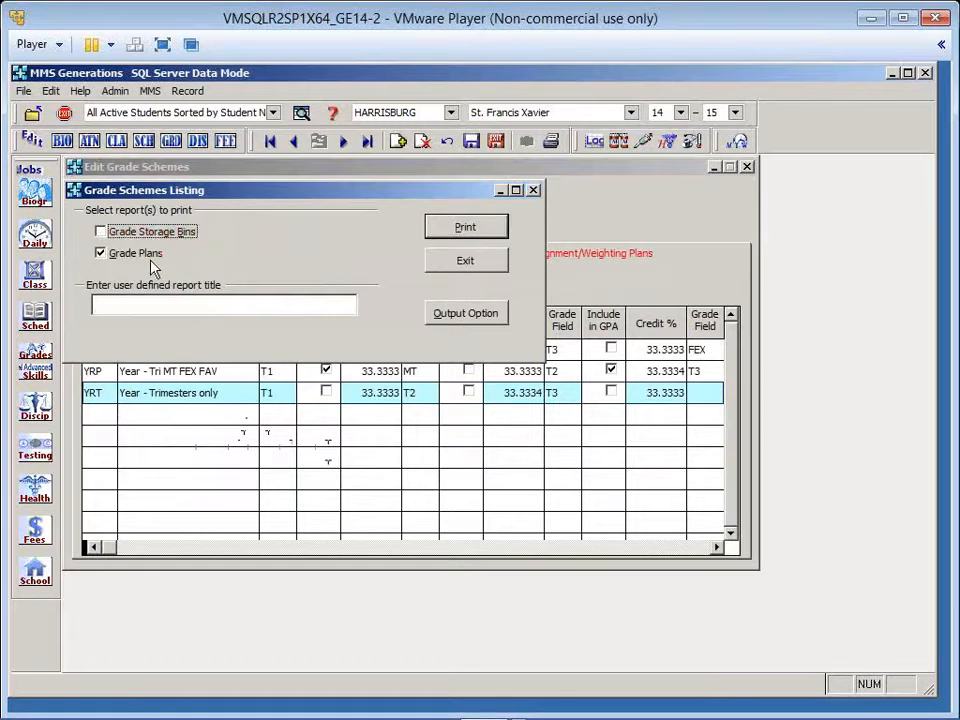
click(466, 227)
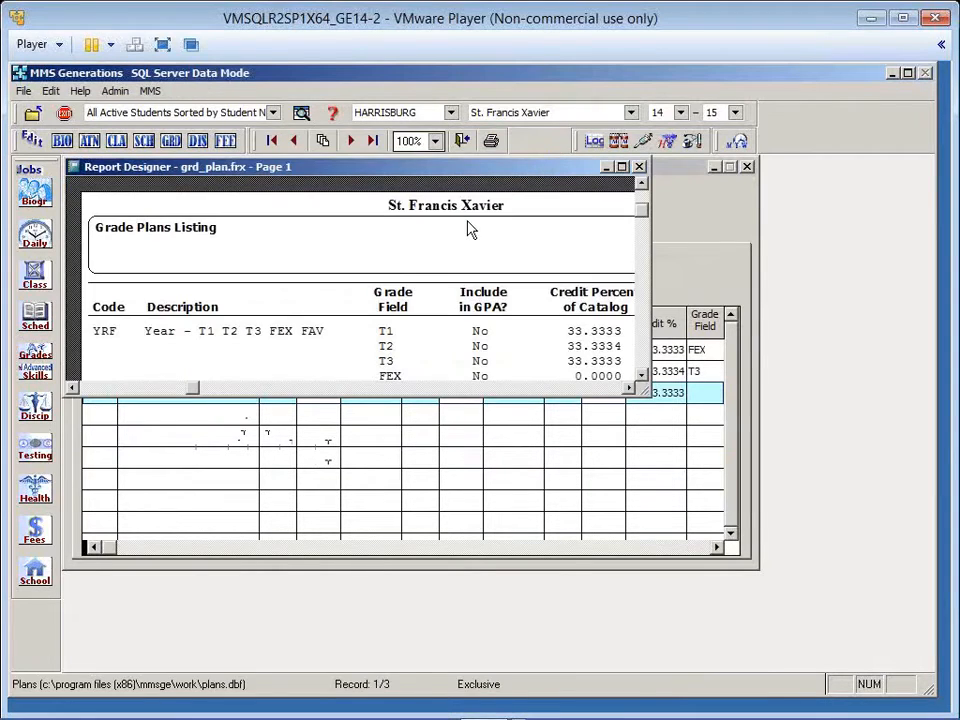
click(621, 167)
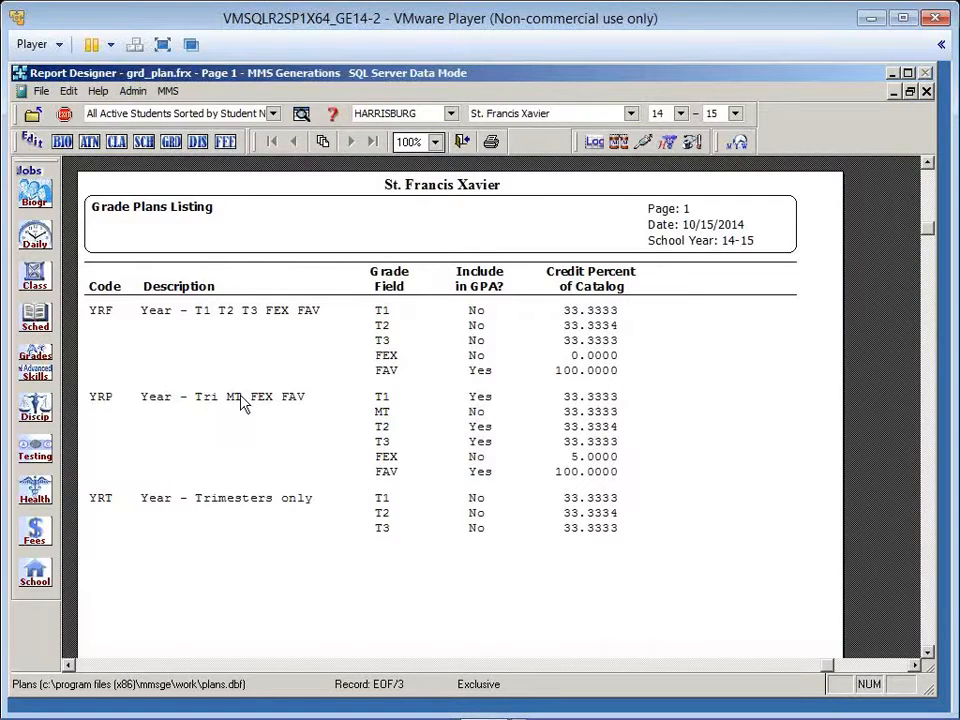
click(460, 142)
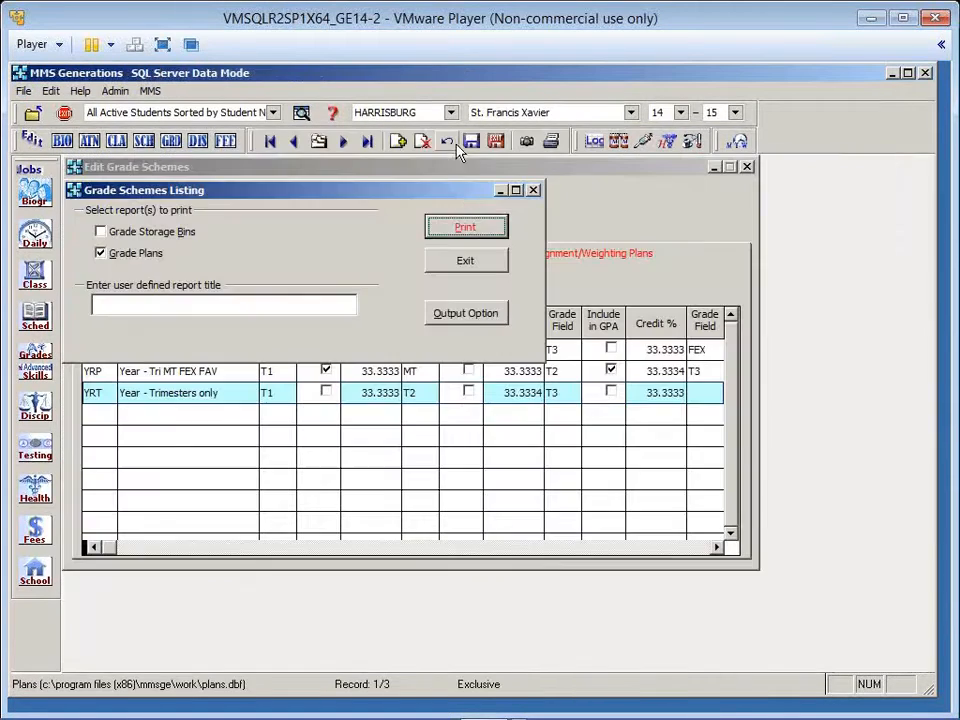
click(465, 260)
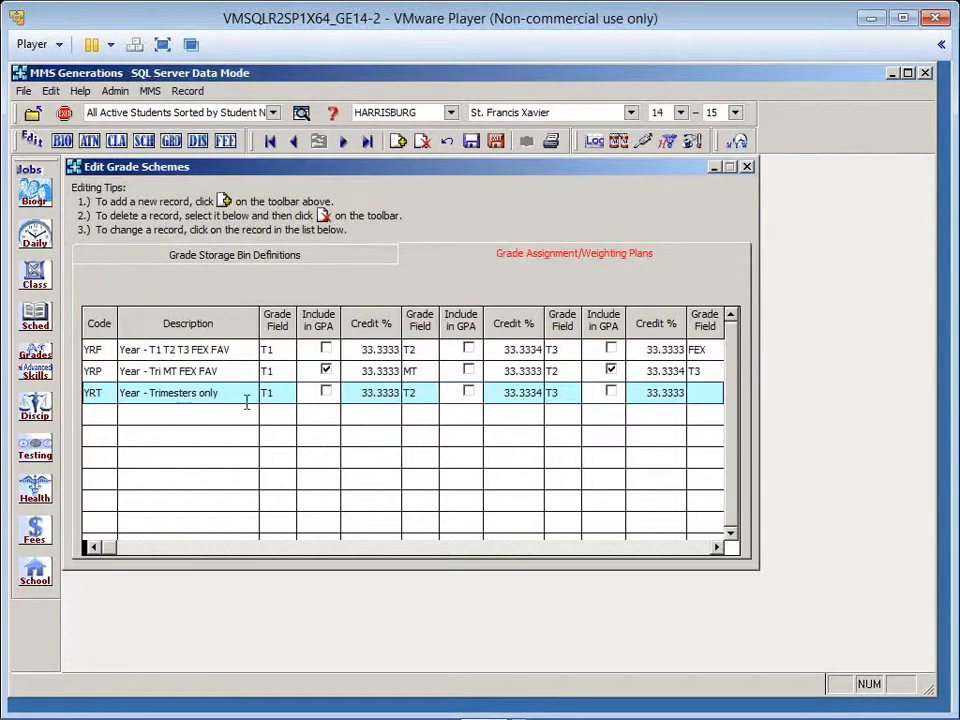
click(203, 372)
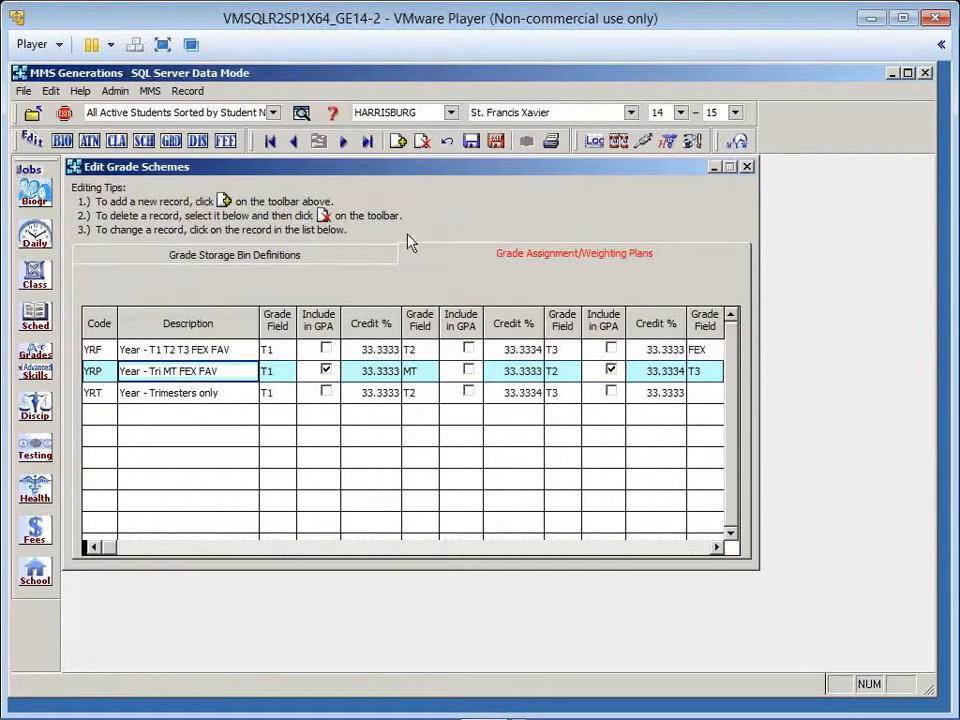
click(504, 146)
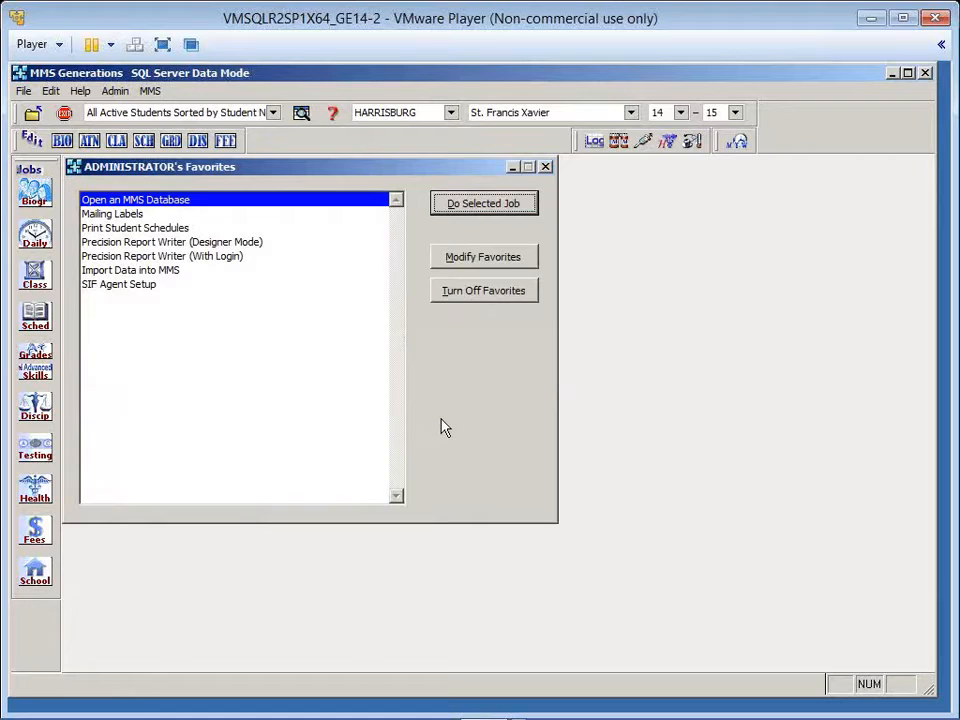
Open the valid grades list and examine the alternate letter grades up to 100 in the A B C D F group #1.
click(40, 364)
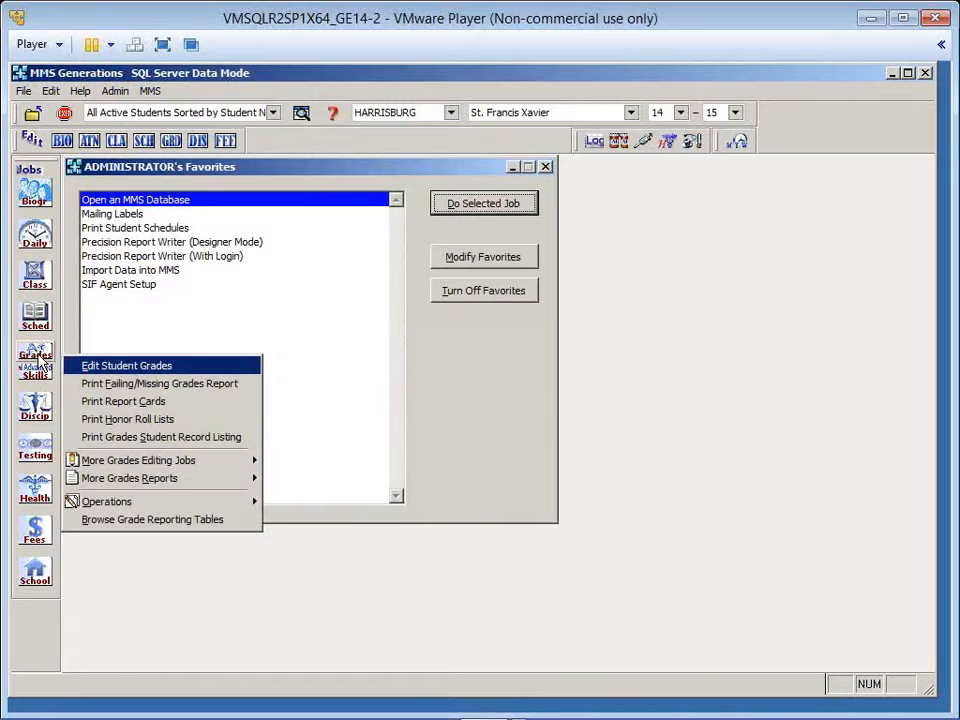
mouse_move(224, 468)
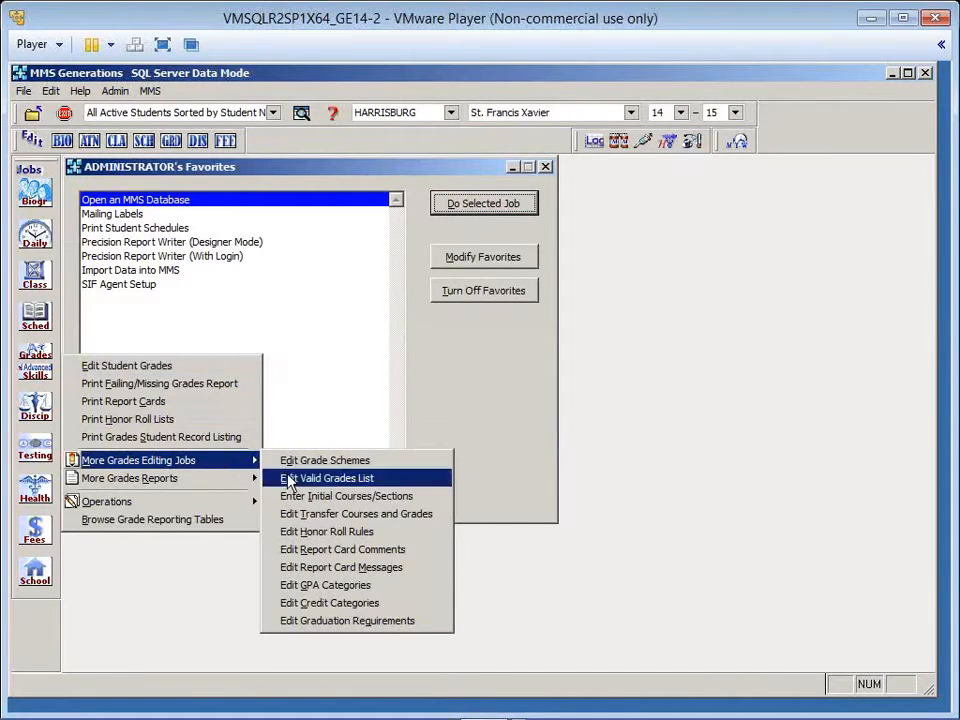
click(371, 480)
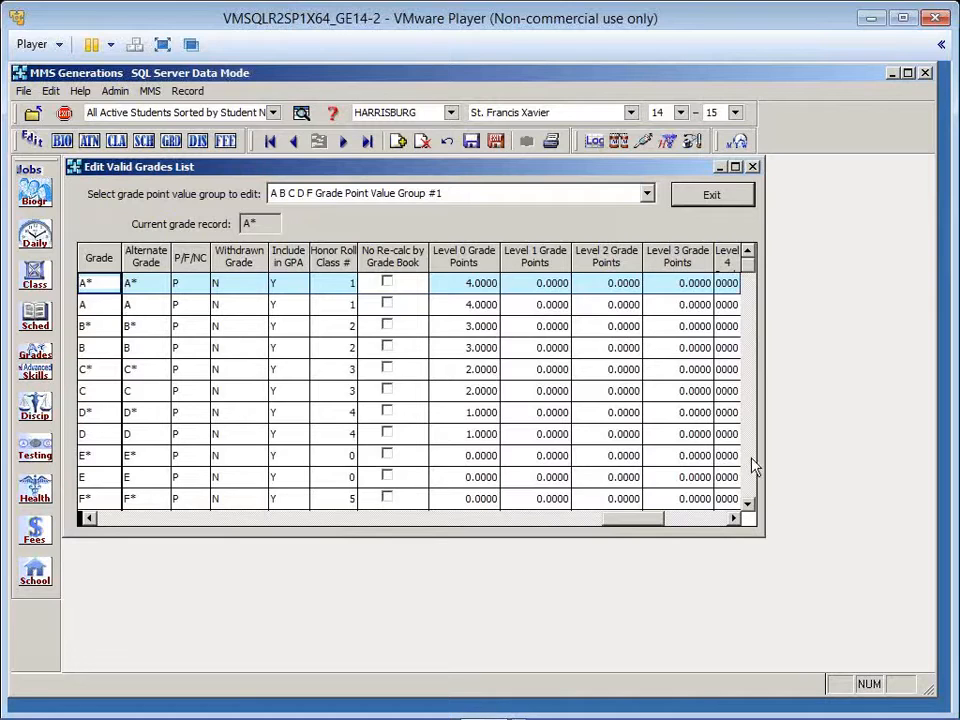
scroll(752, 467, down, 8)
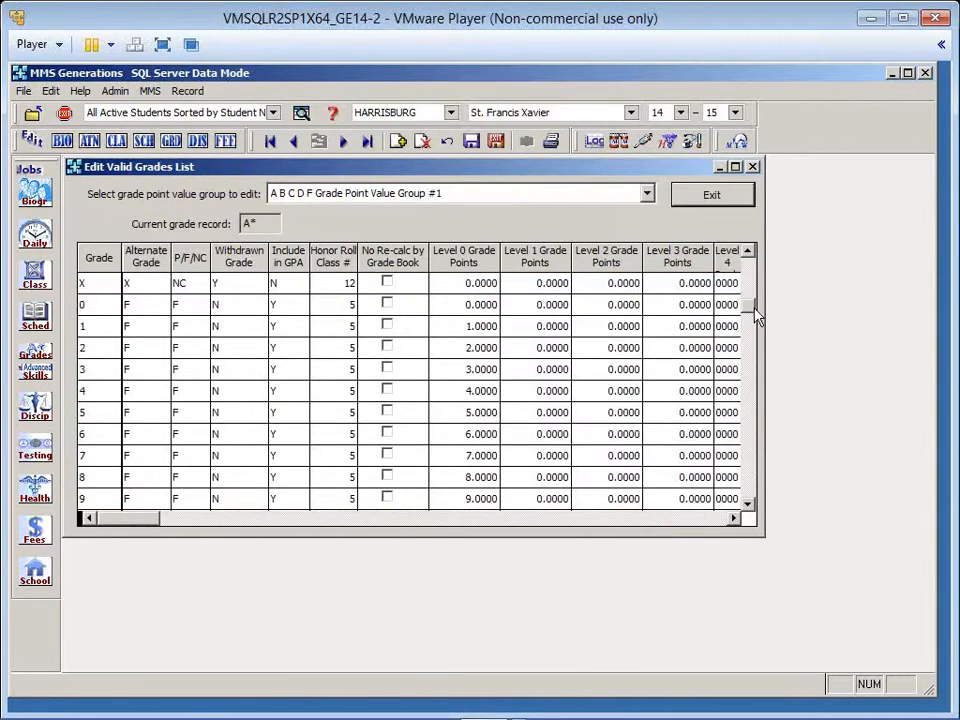
drag(758, 351, 757, 460)
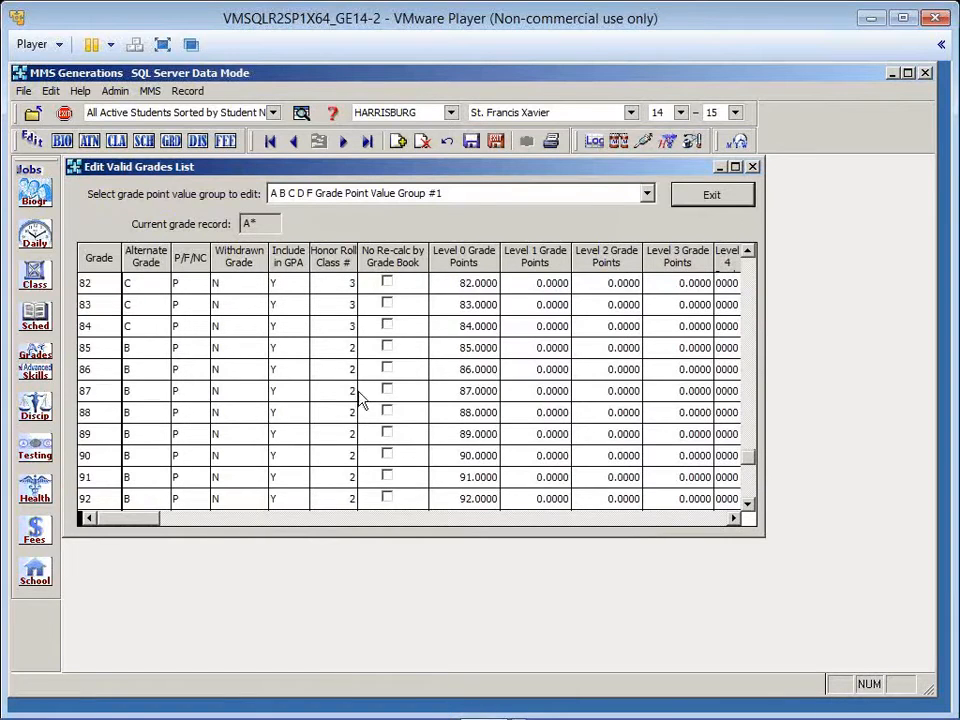
scroll(155, 393, down, 3)
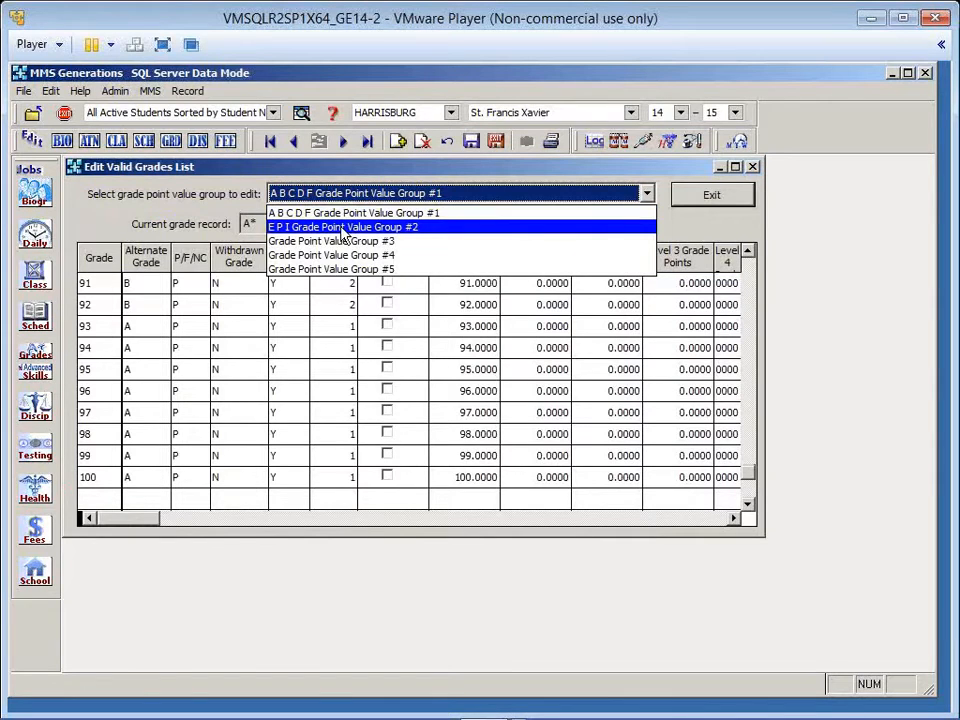
Switch to the E P I Grade Point Value Group #2 and examine the alternate grades for the numeric grades in the 90s.
click(343, 229)
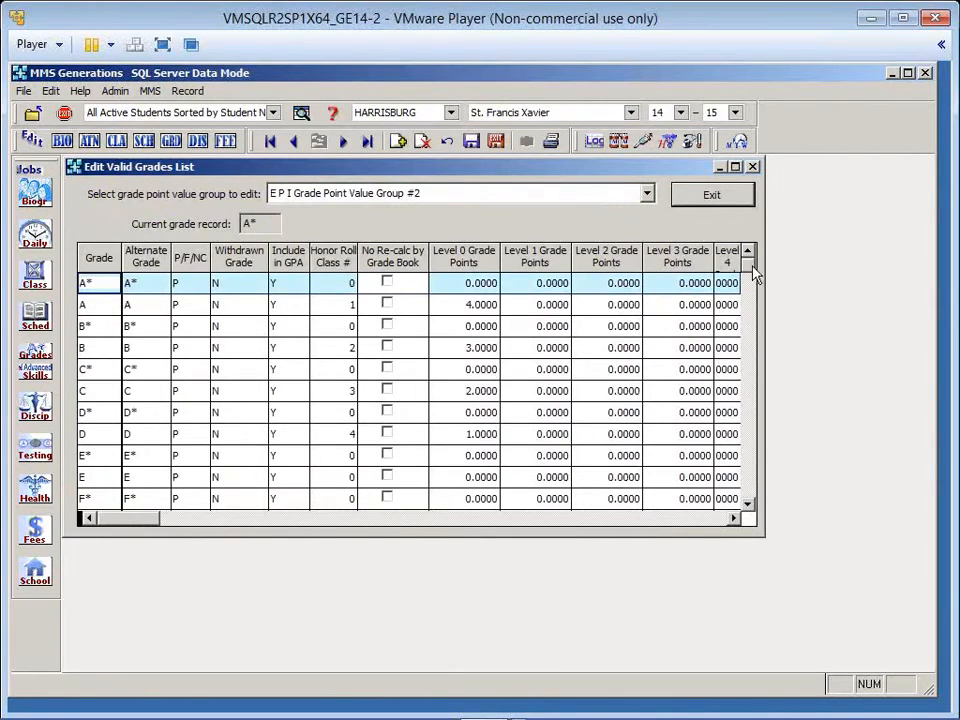
scroll(760, 480, down, 20)
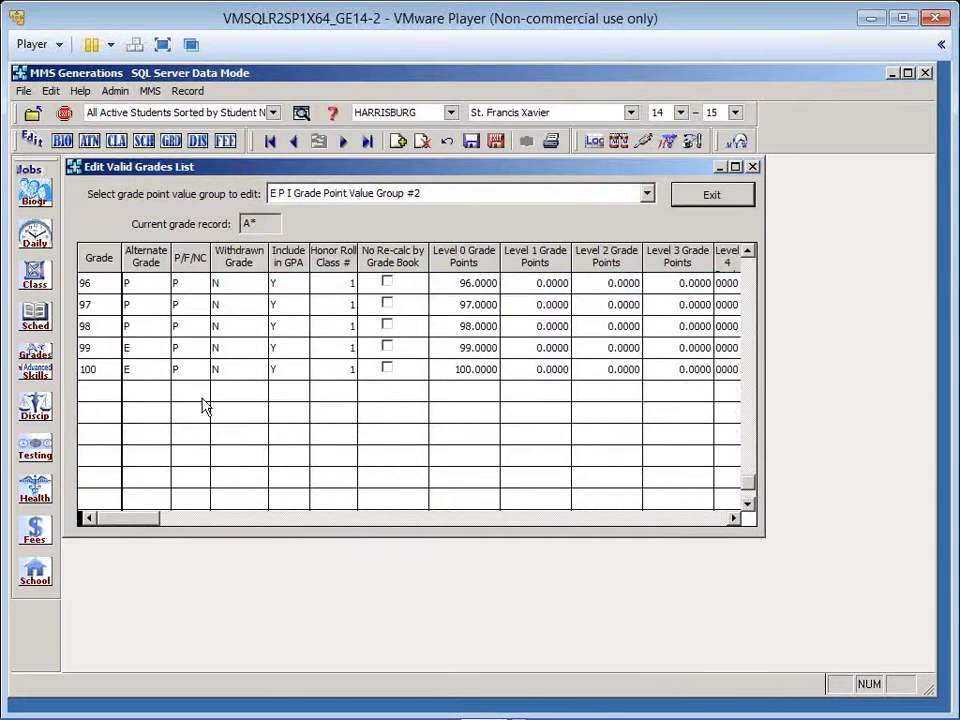
scroll(203, 402, up, 1)
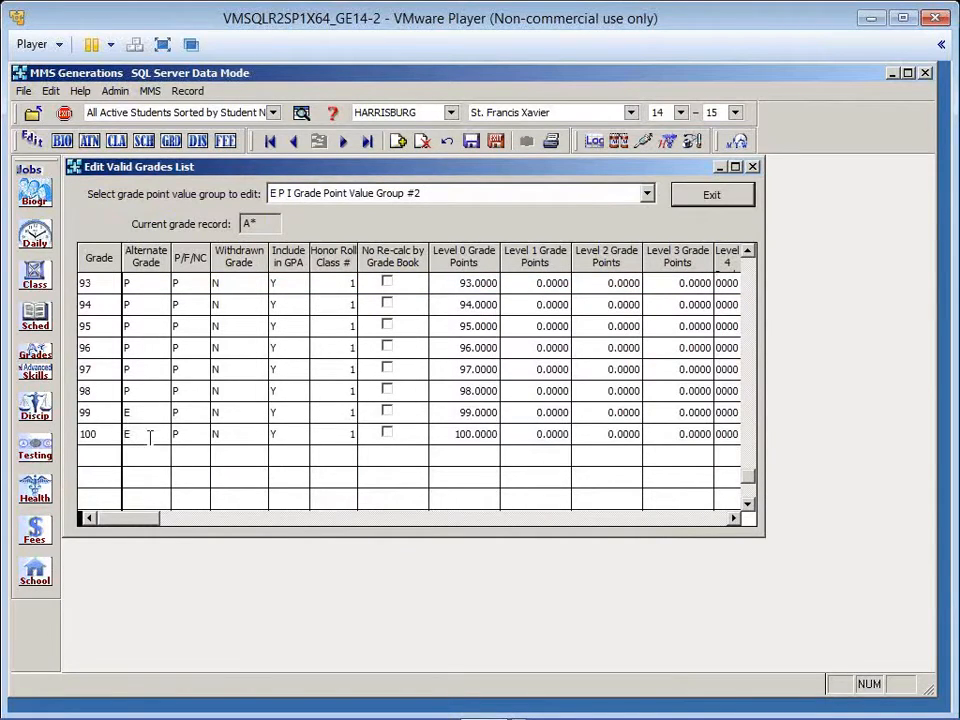
click(94, 411)
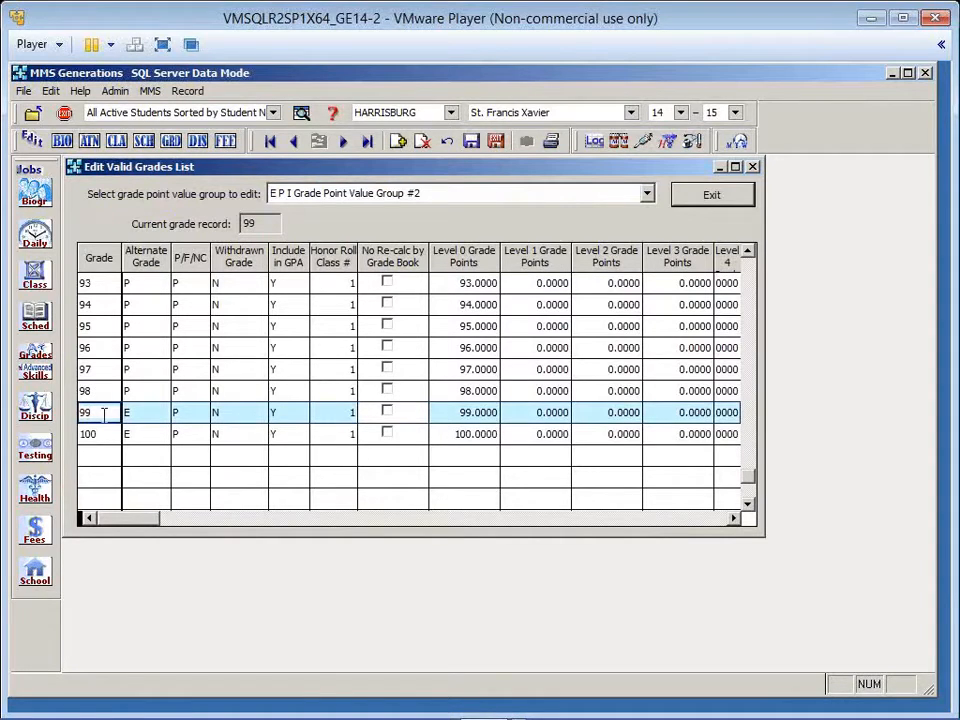
scroll(118, 300, up, 1)
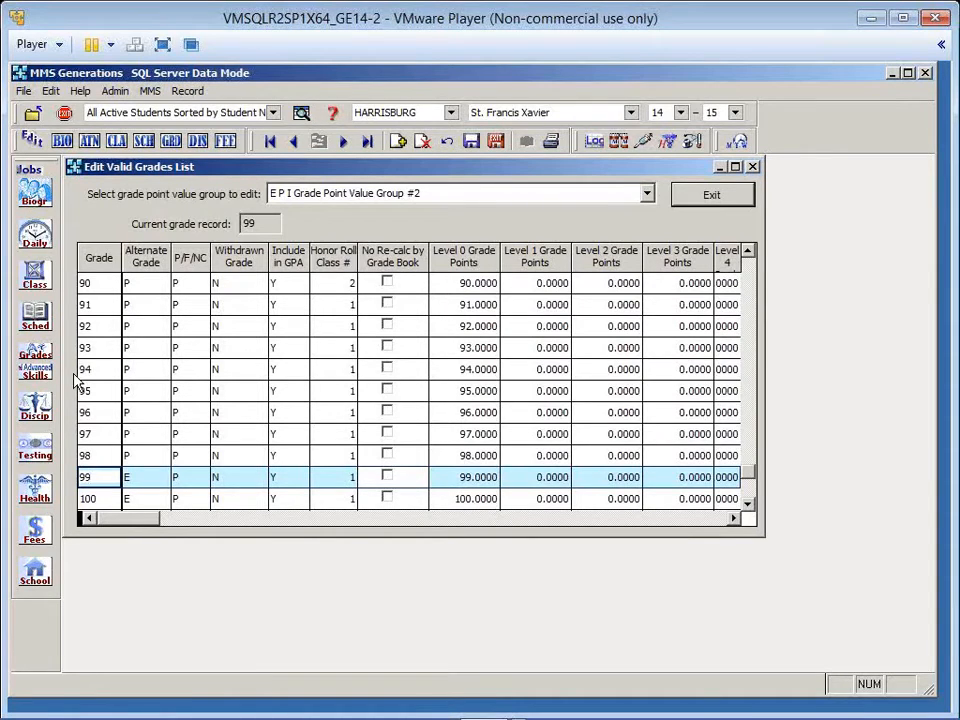
Exit the valid grades list and look over the available administration jobs.
click(704, 190)
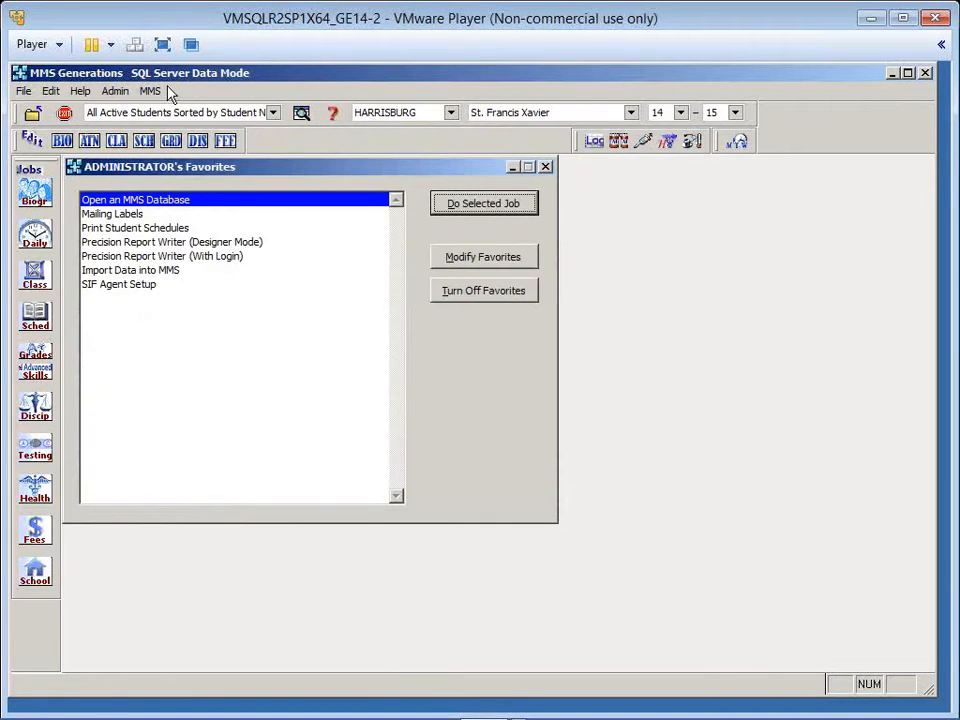
click(116, 91)
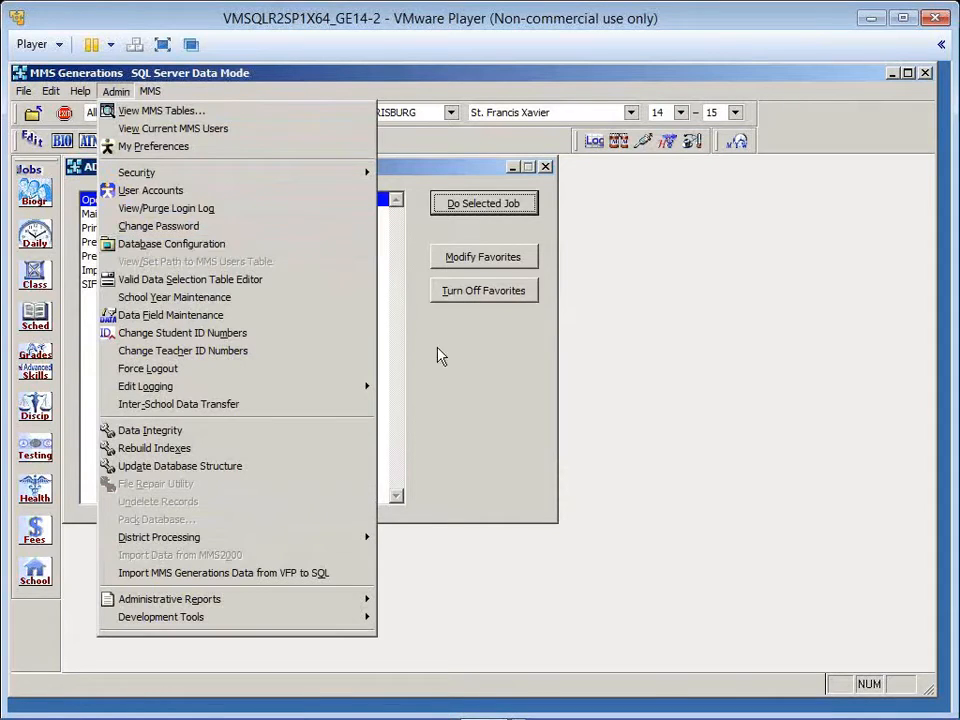
click(469, 379)
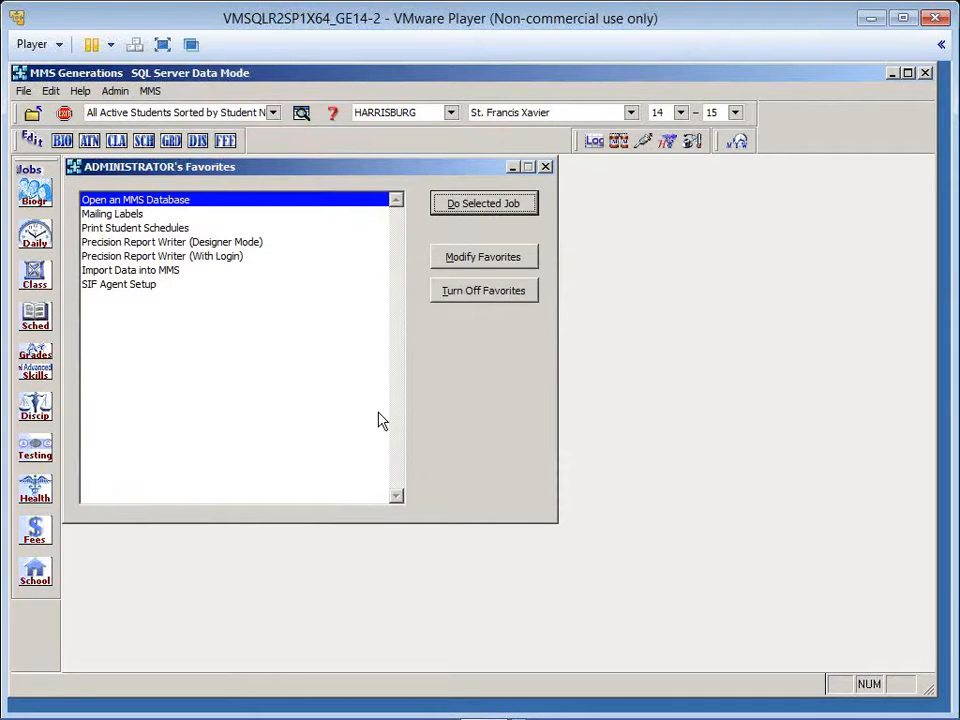
Reopen the valid grades list, review the A B C D F Grade Point Value Group #1, and exit the list.
click(50, 368)
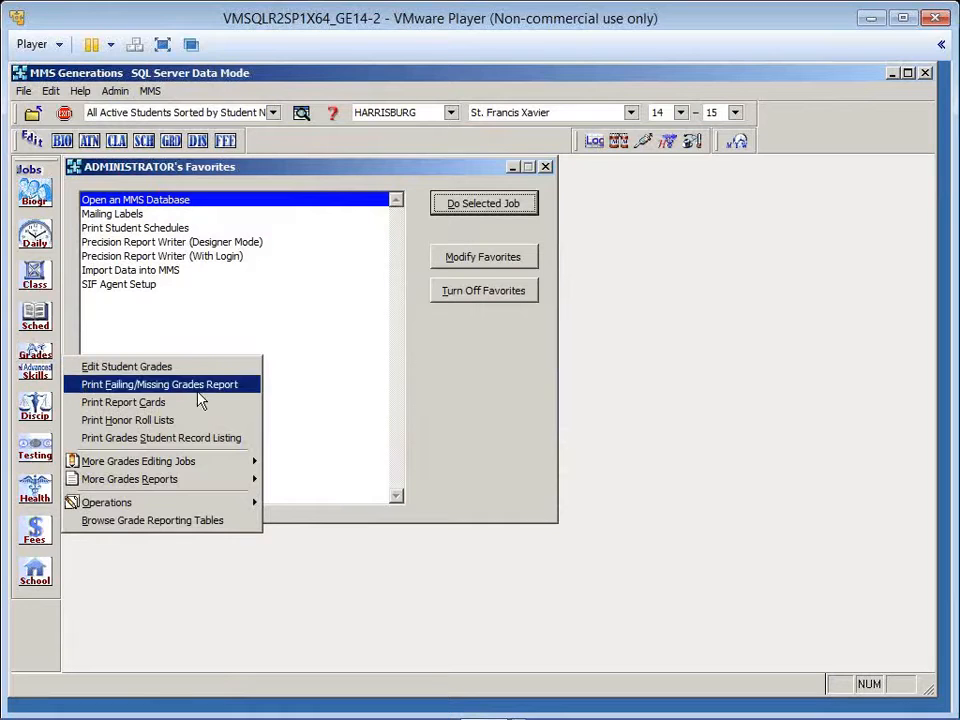
mouse_move(193, 463)
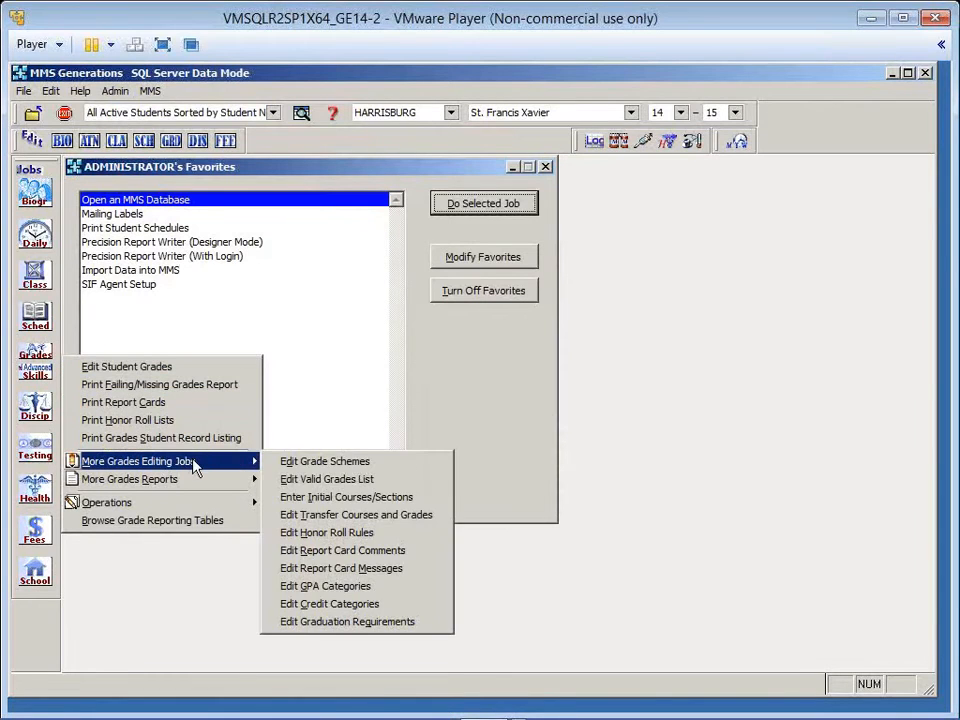
click(330, 480)
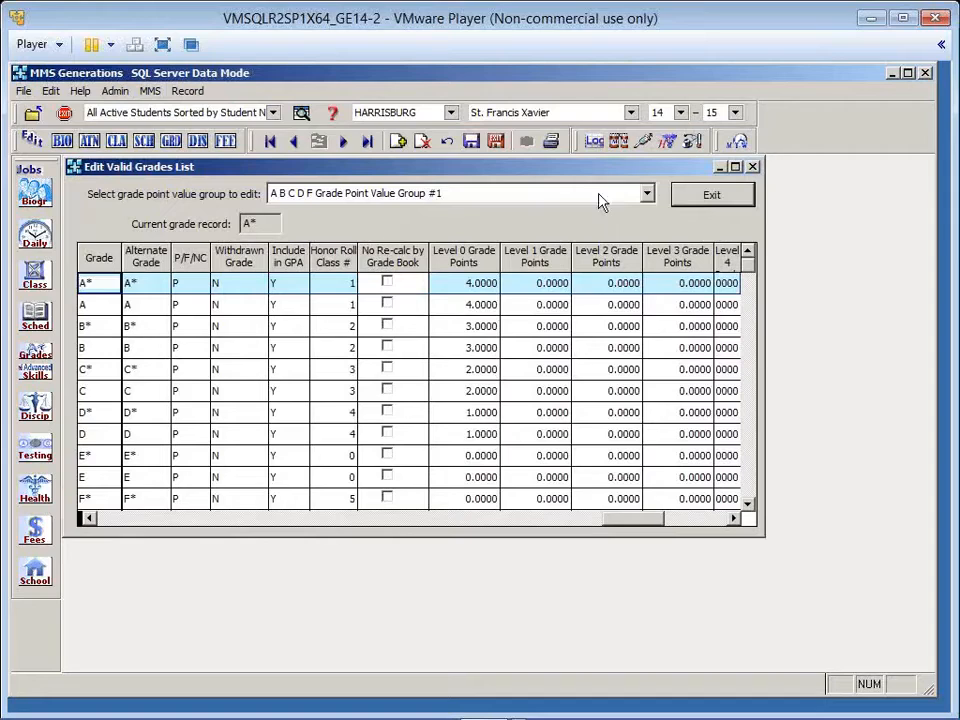
click(710, 197)
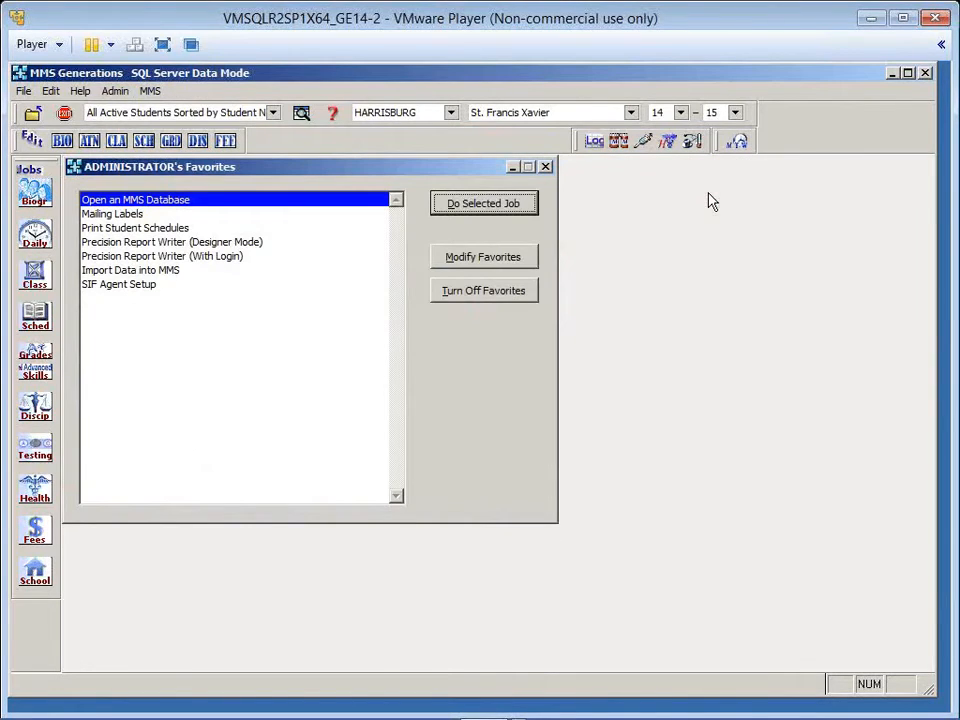
Open the report card comments editor and examine the 200-series, 300-series and letter-coded comments.
click(38, 357)
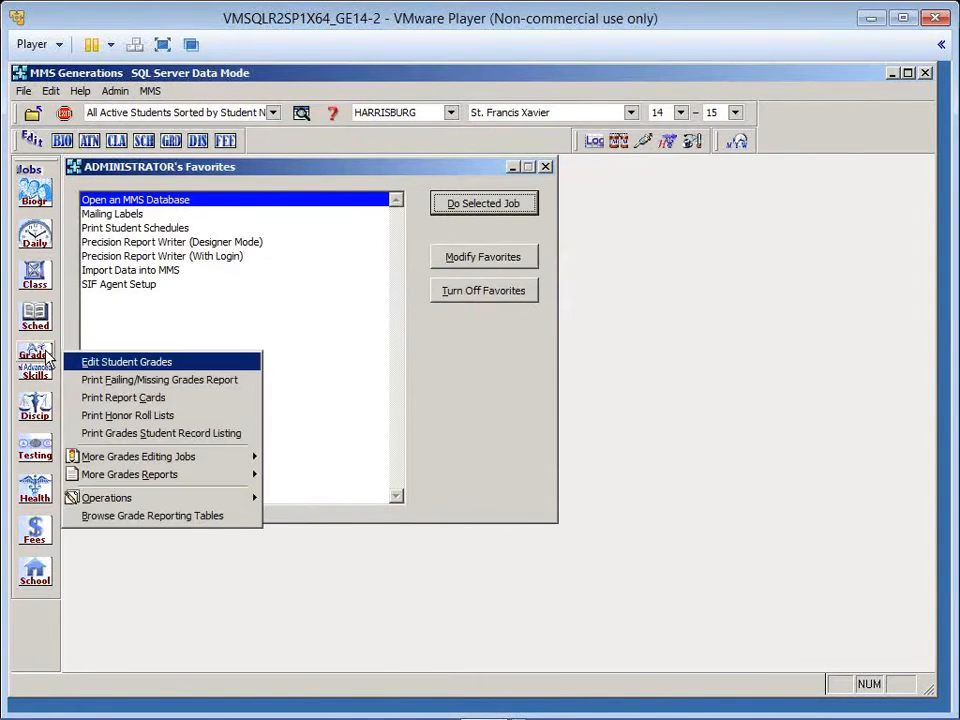
mouse_move(252, 460)
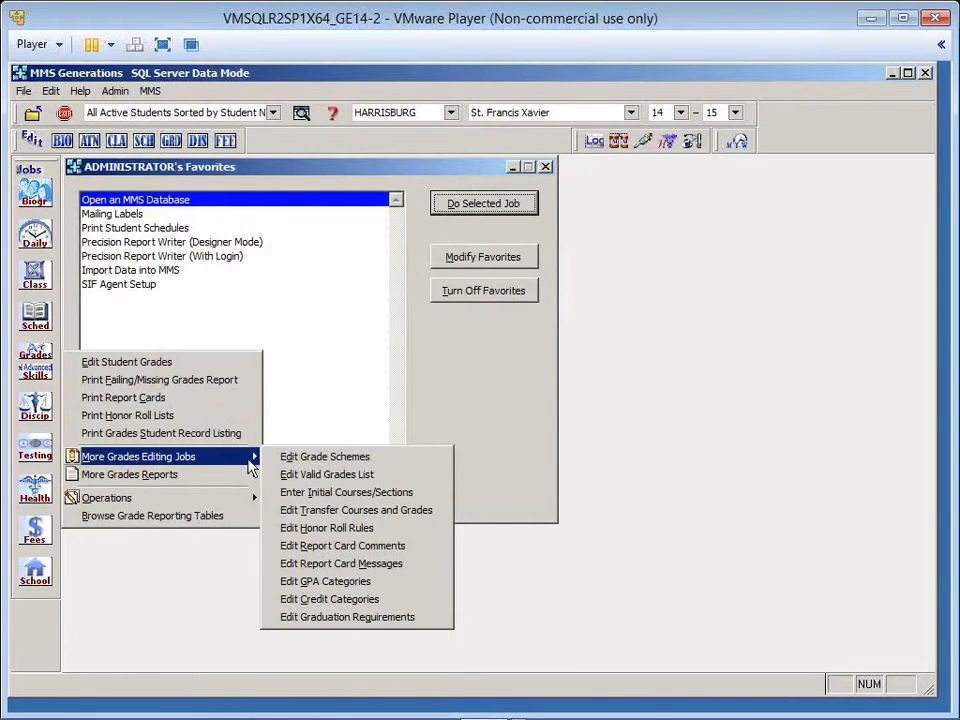
click(428, 554)
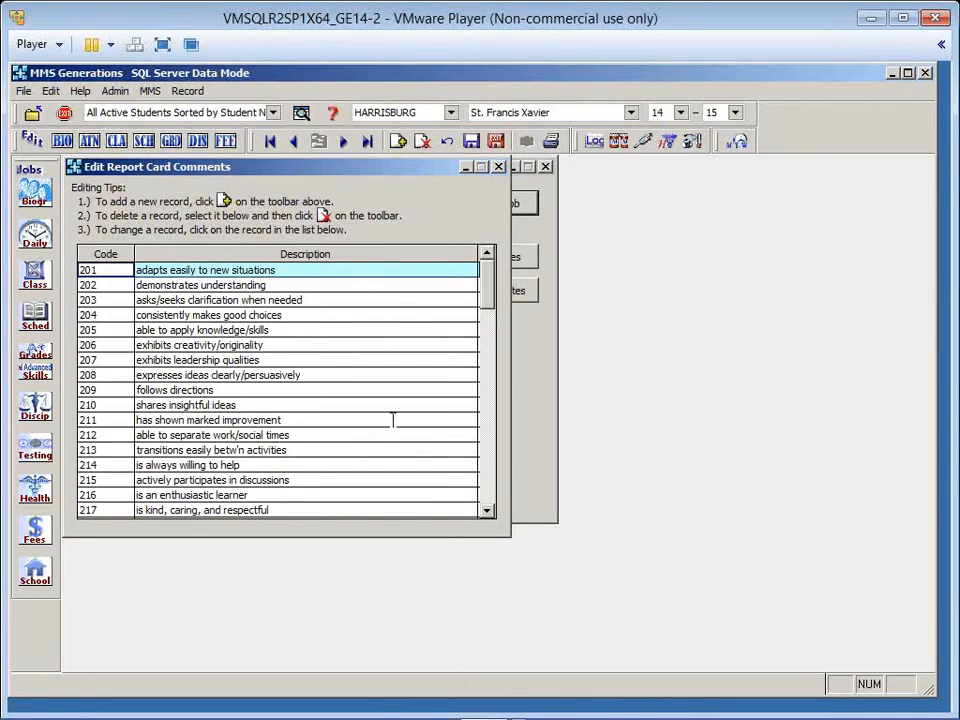
click(489, 476)
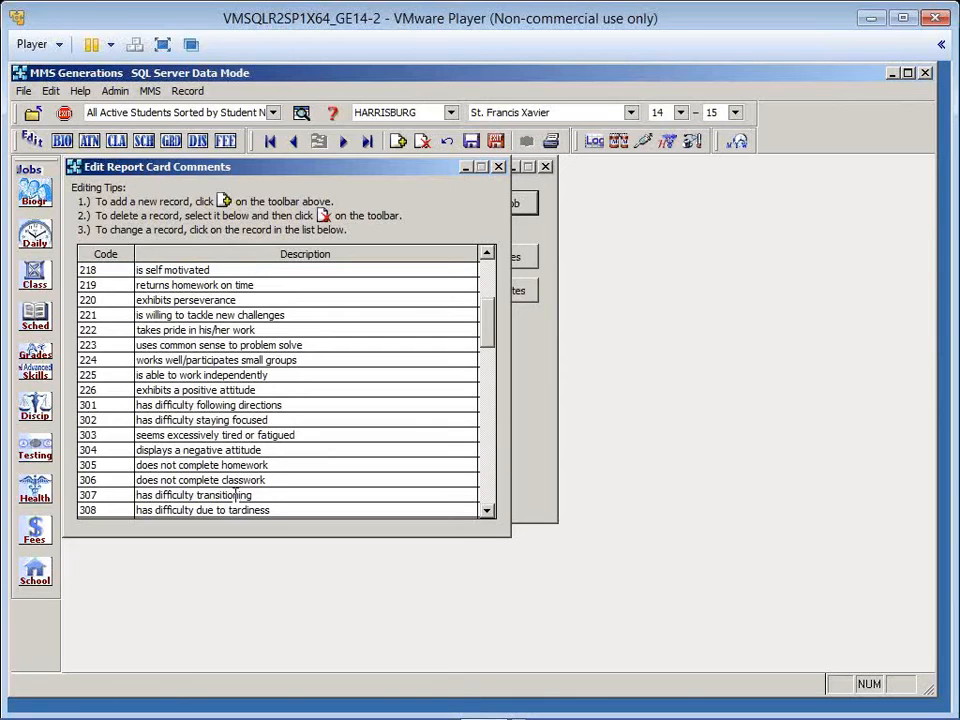
click(489, 480)
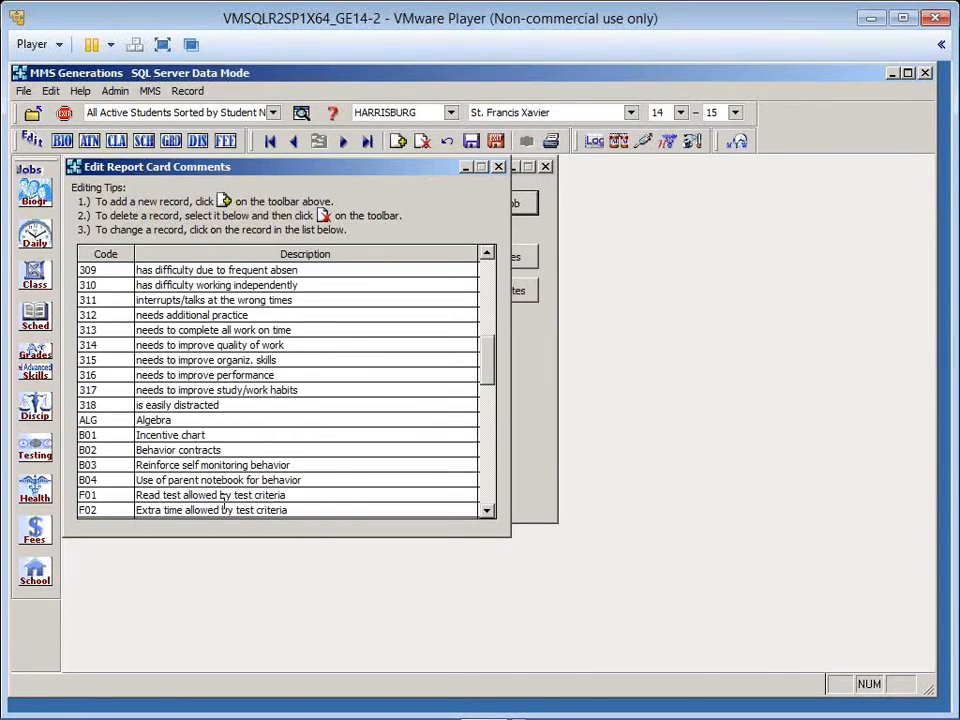
scroll(222, 505, down, 1)
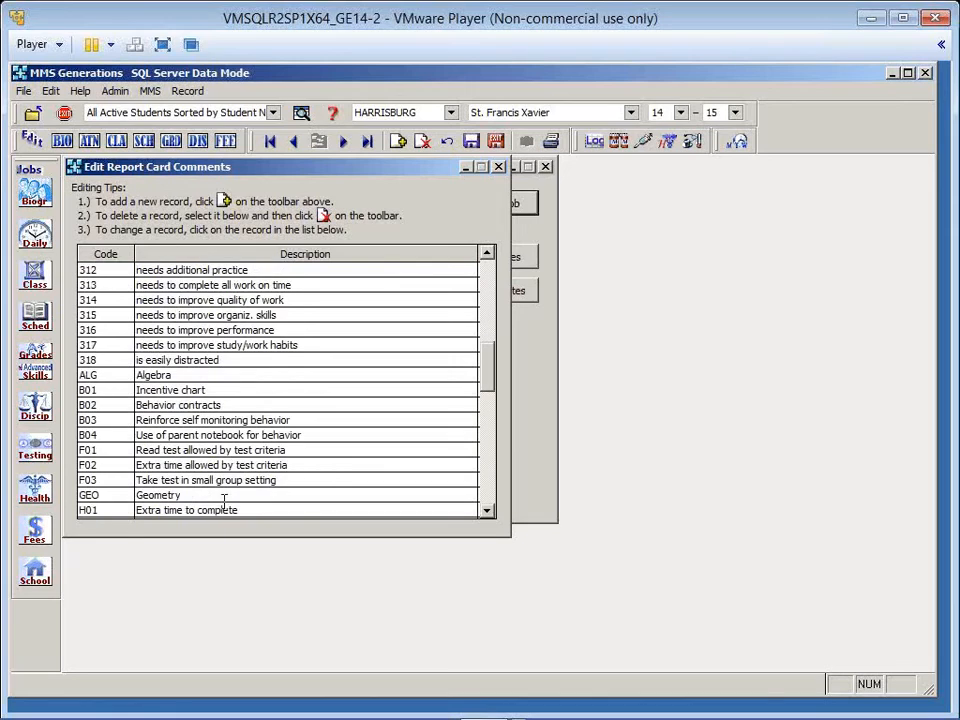
Inspect the Incentive chart, Algebra, Geometry and Spanish report card comments, and close the comments editor.
click(172, 390)
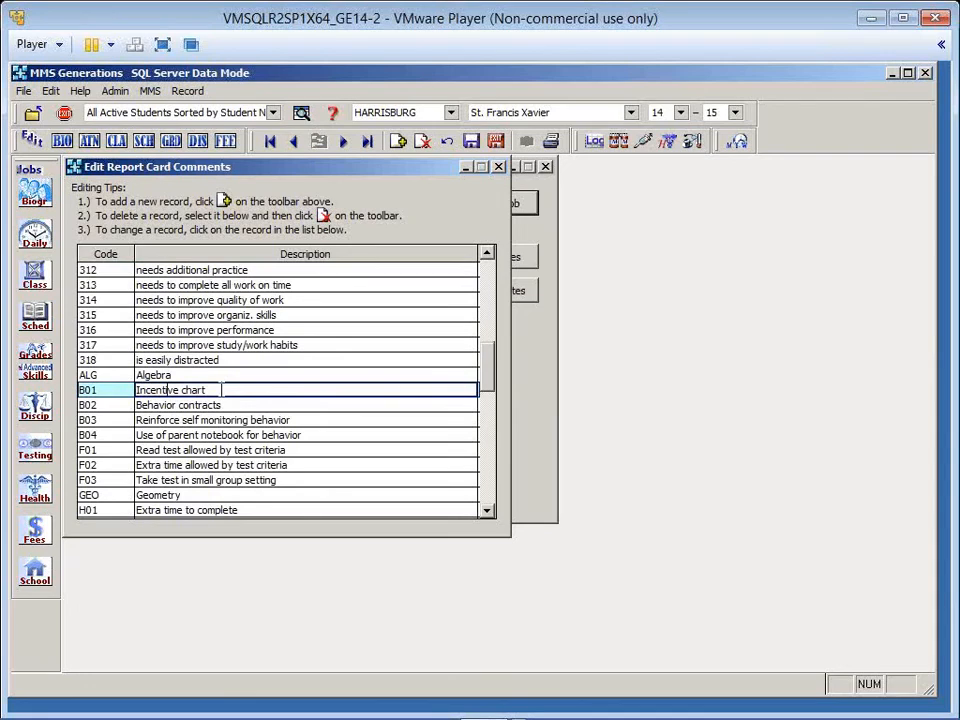
click(192, 376)
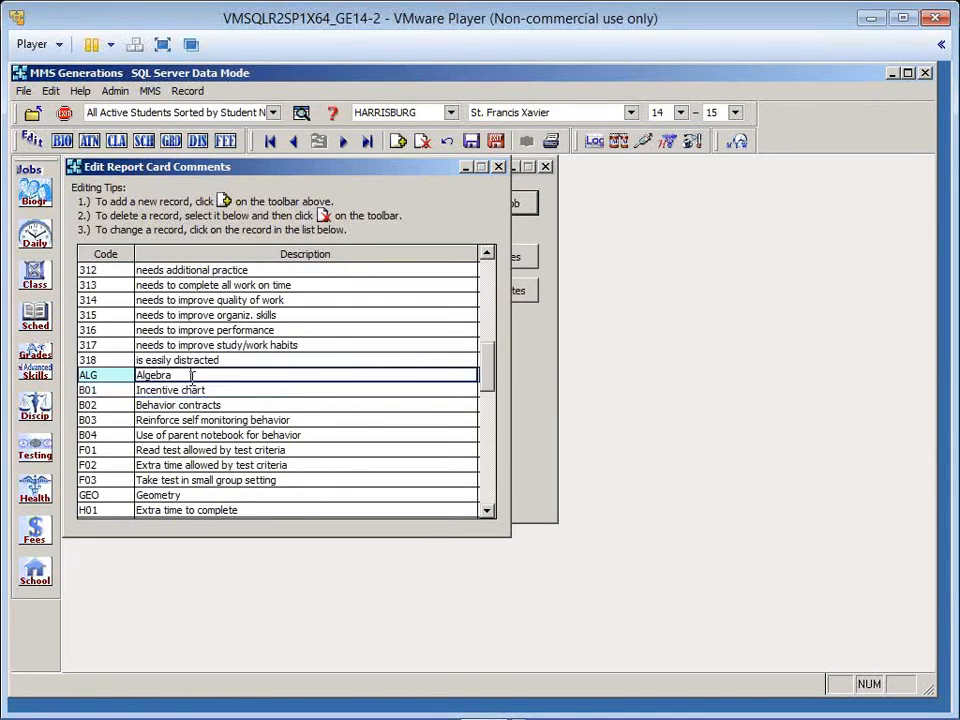
click(189, 494)
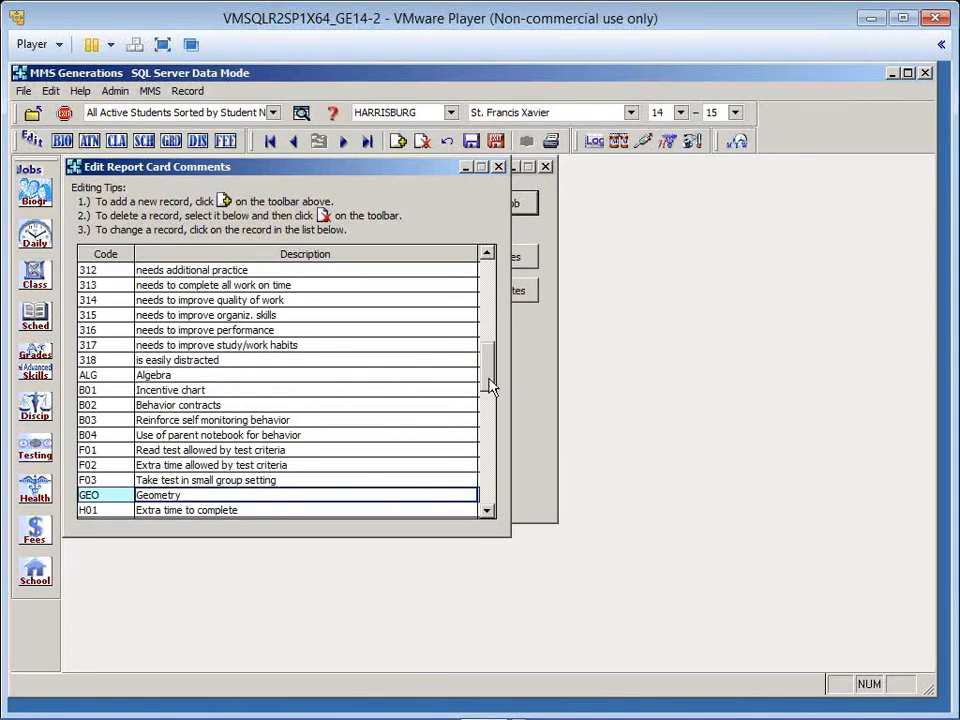
drag(489, 386, 499, 481)
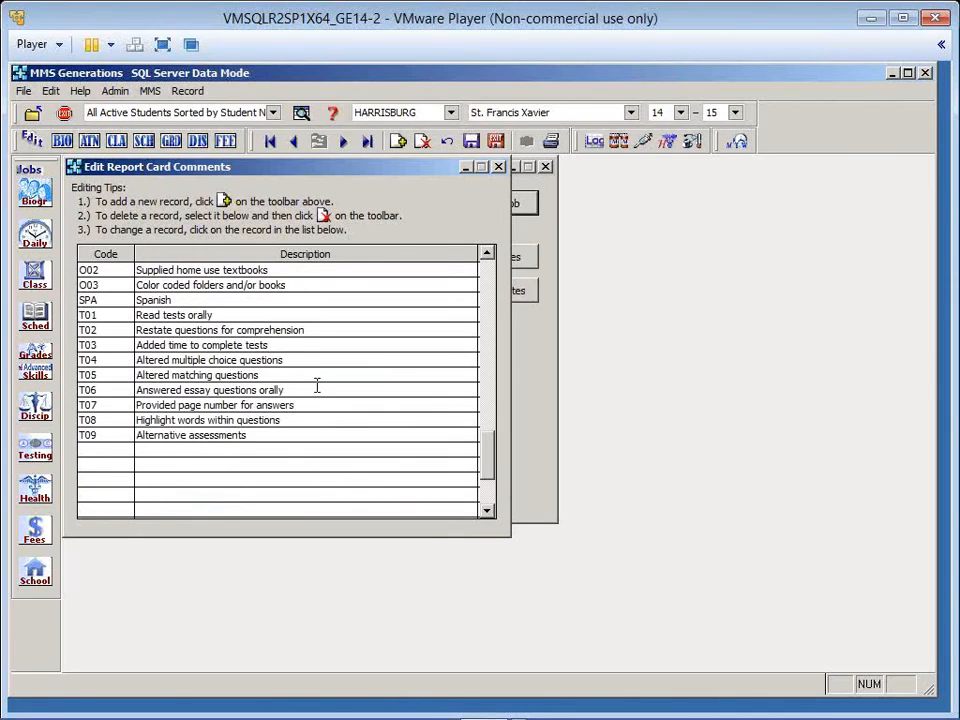
click(251, 302)
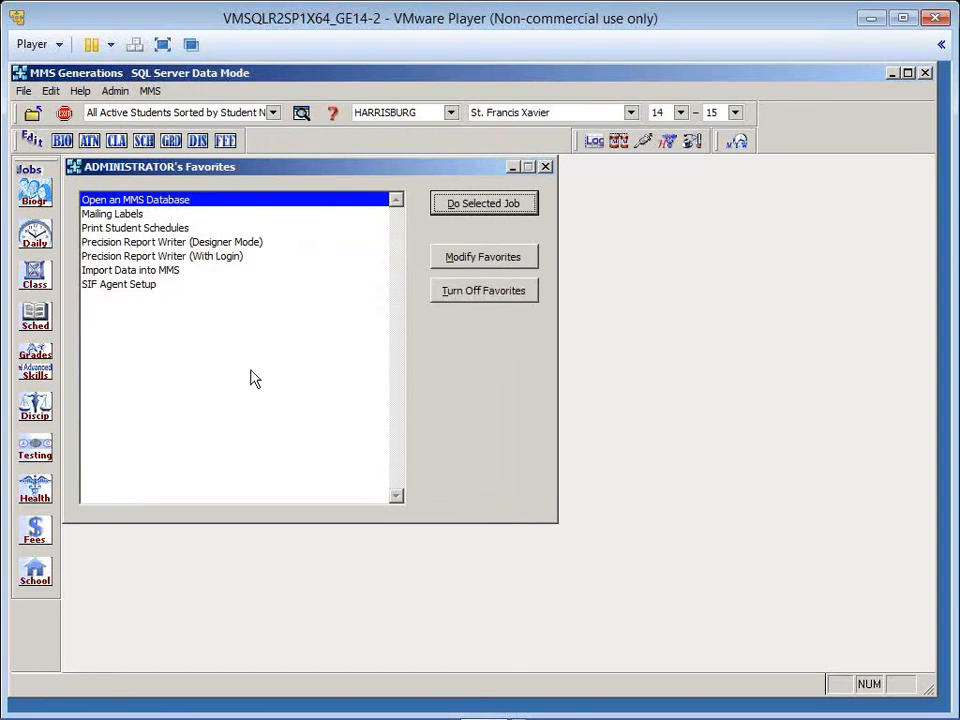
Show the editing and reporting jobs available for skill grades.
click(46, 377)
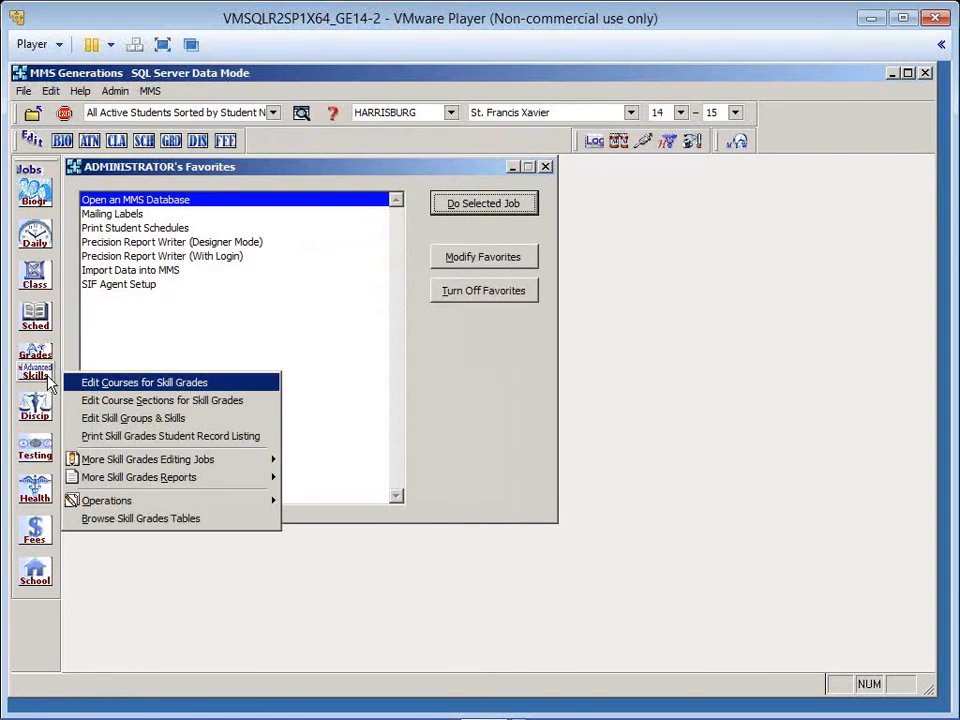